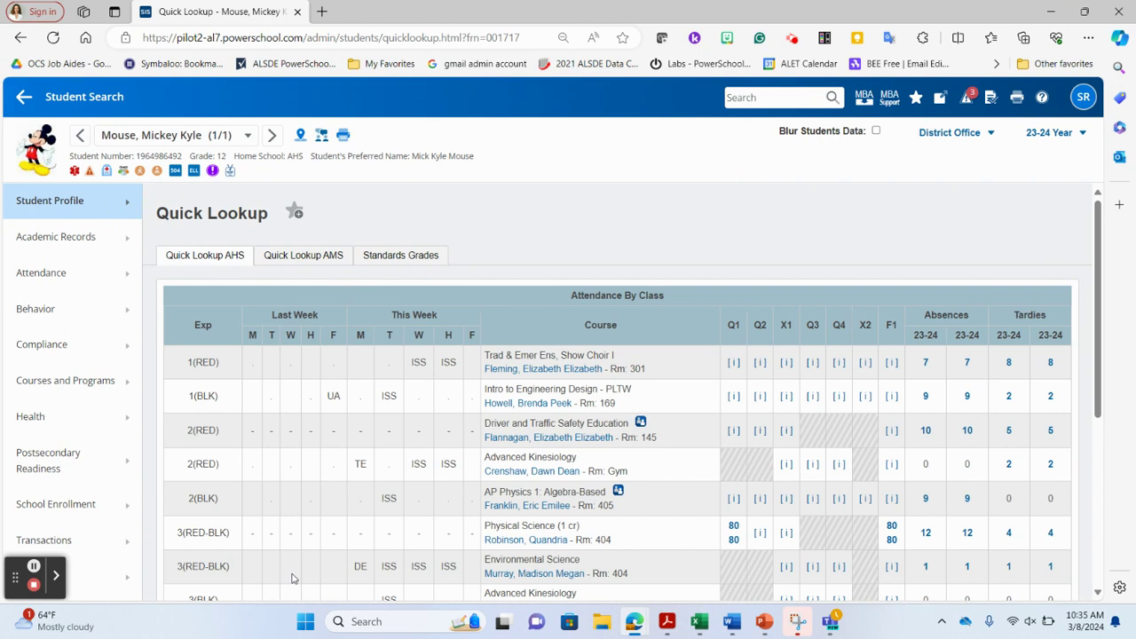
Go to the student's Contact Management page, which currently lists no contacts
{"action": "left_click", "coordinate": [64, 216]}
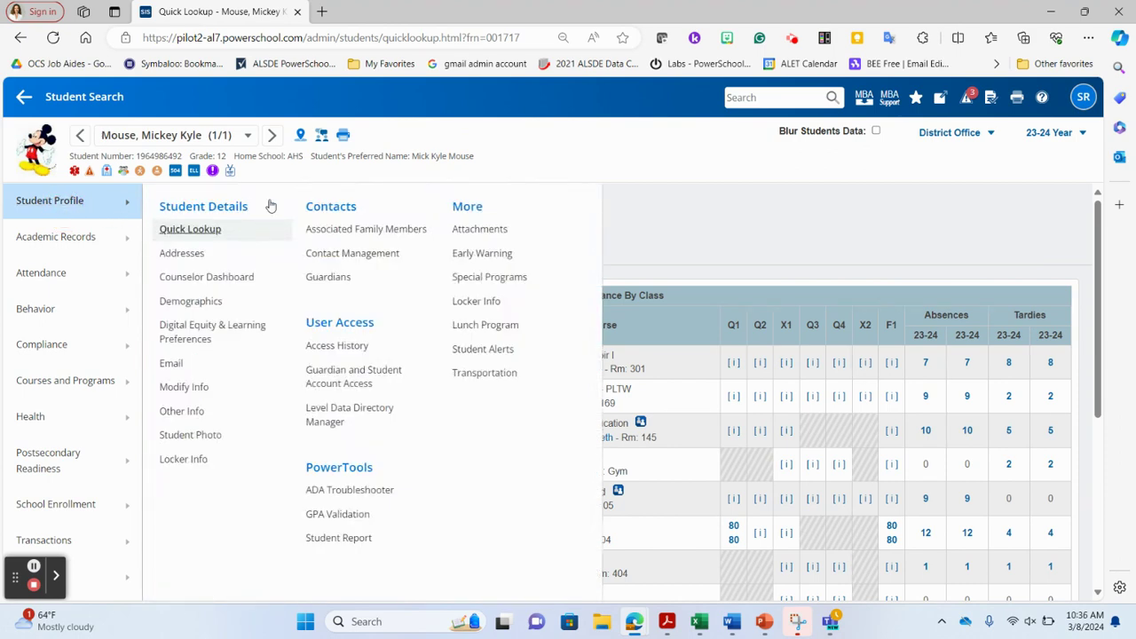
{"action": "left_click", "coordinate": [362, 255]}
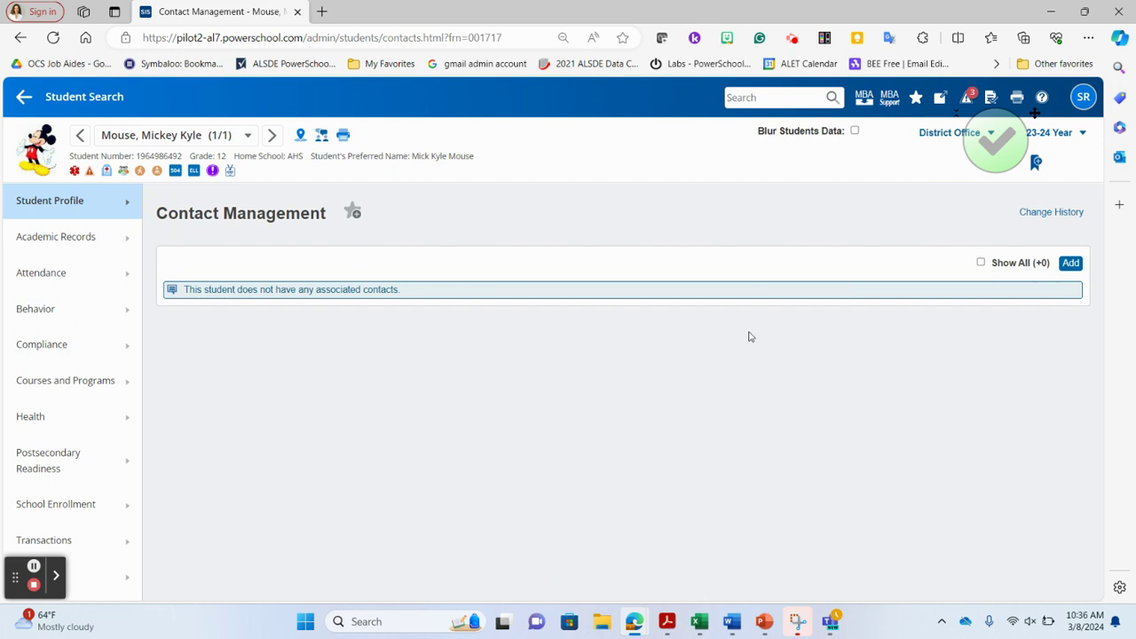
Search existing contacts by the mother's last name, including inactive contacts
{"action": "left_click", "coordinate": [1070, 264]}
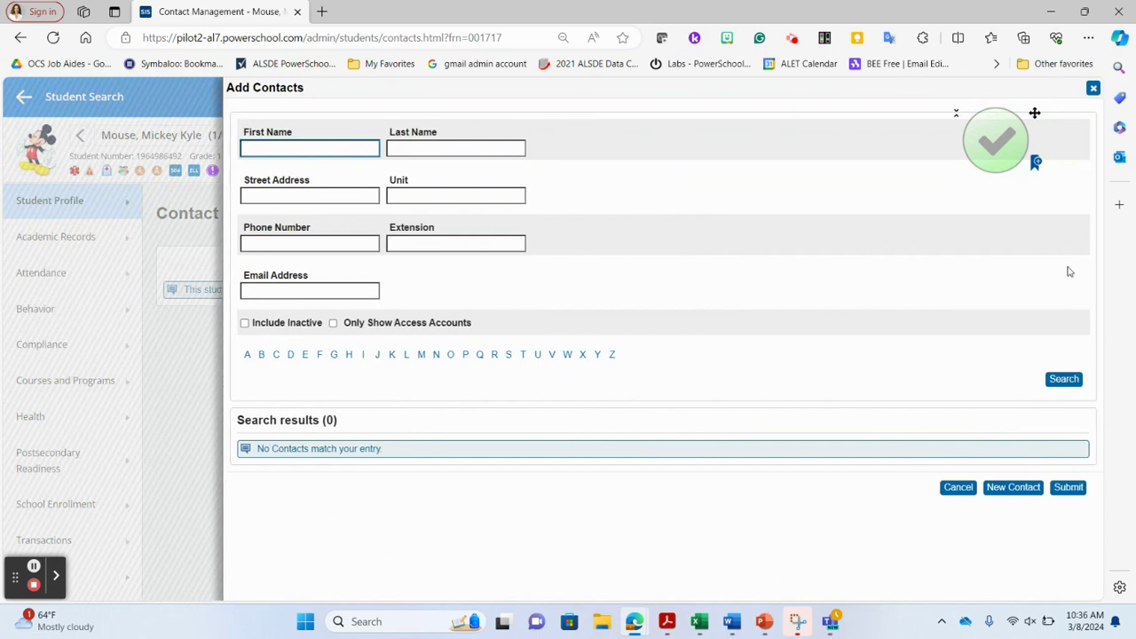
{"action": "left_click", "coordinate": [499, 143]}
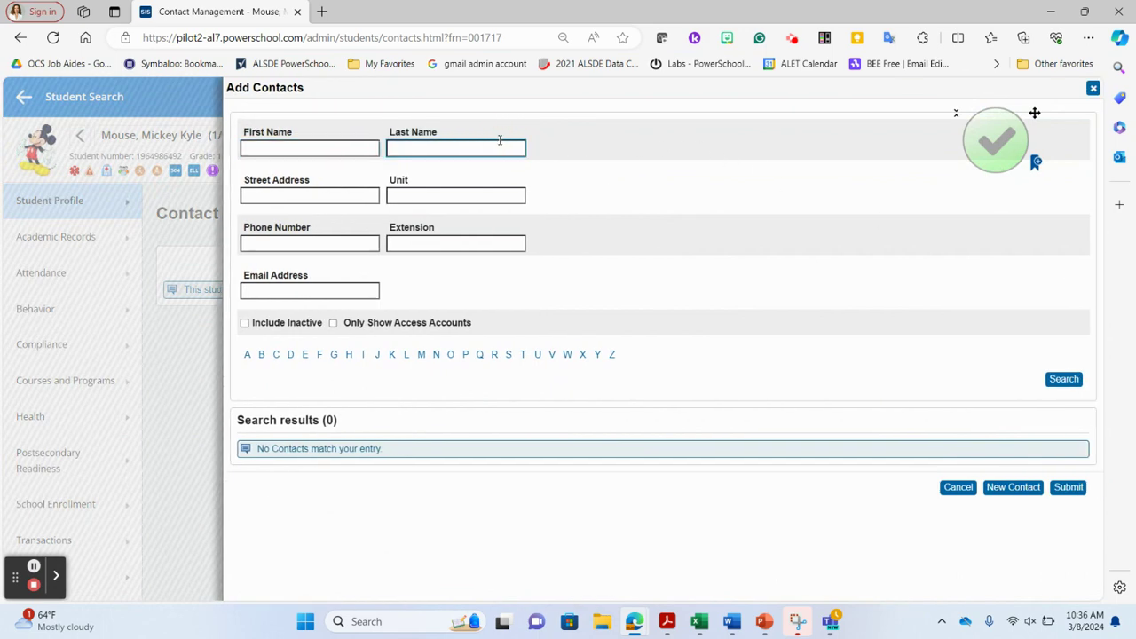
{"action": "type", "text": "Royster"}
{"action": "left_click", "coordinate": [1063, 381]}
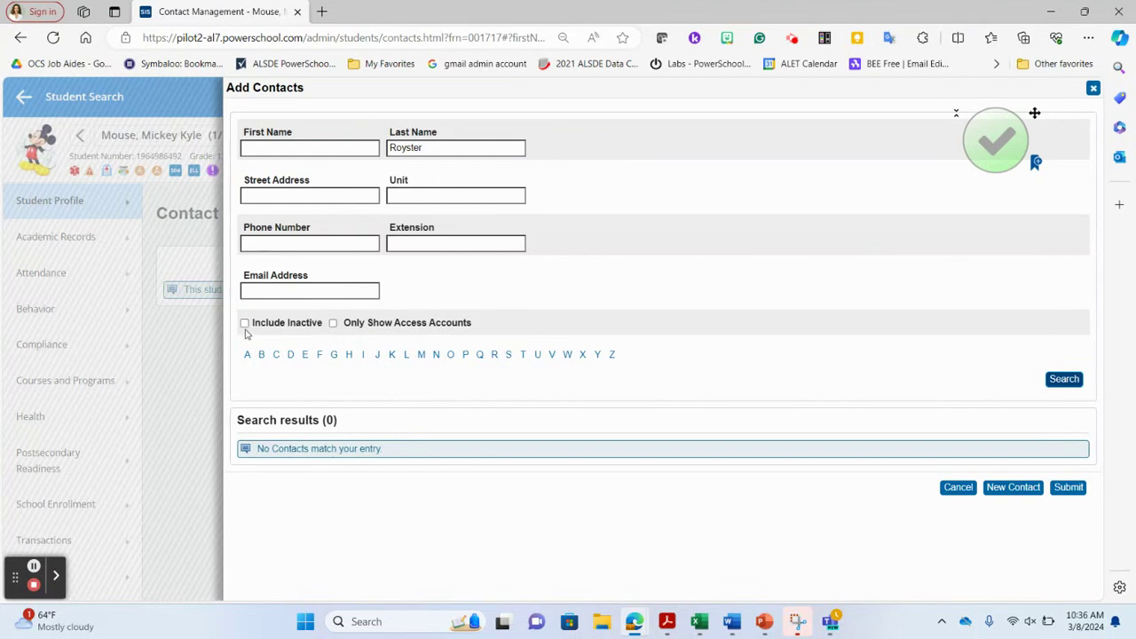
{"action": "left_click", "coordinate": [244, 324]}
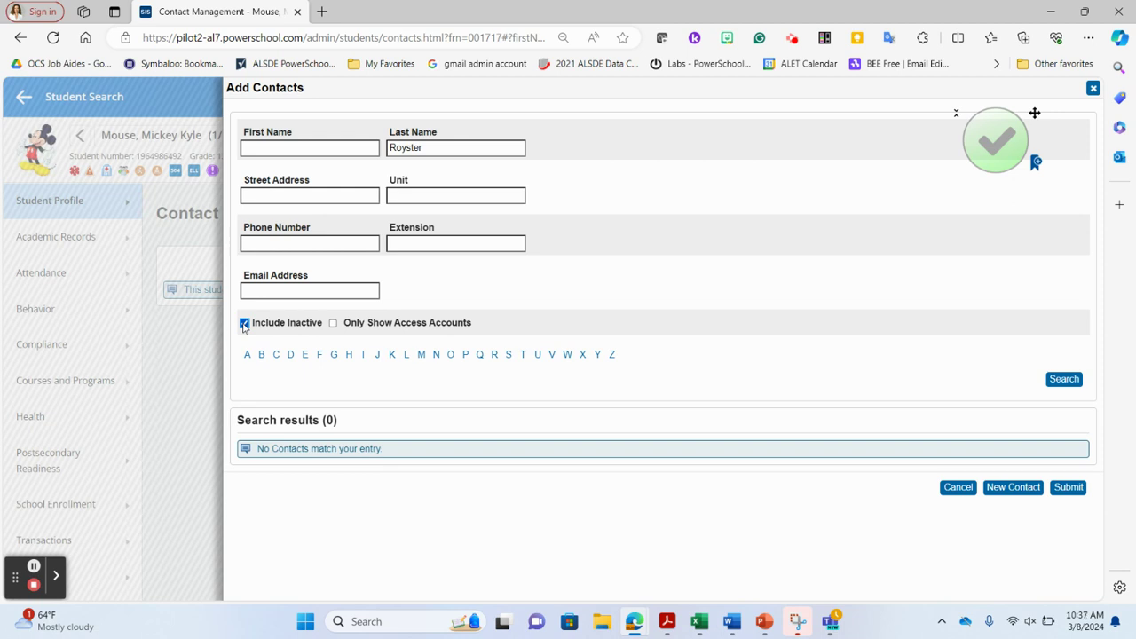
Rerun the search, select the found contact, and link her to the student as Mother
{"action": "left_click", "coordinate": [1061, 380]}
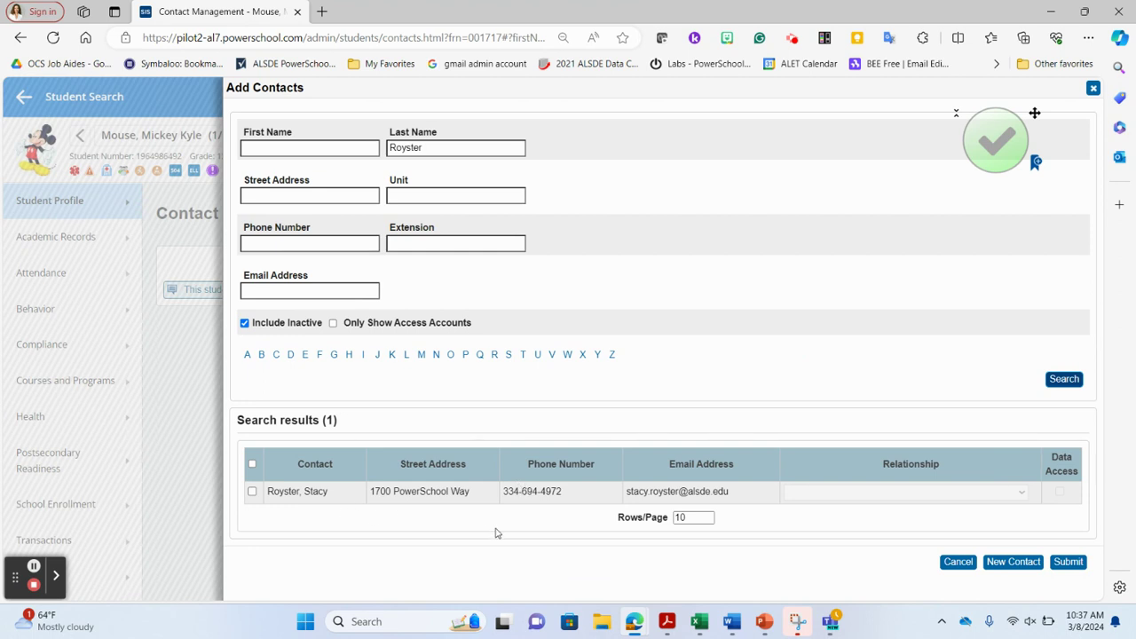
{"action": "left_click", "coordinate": [252, 497]}
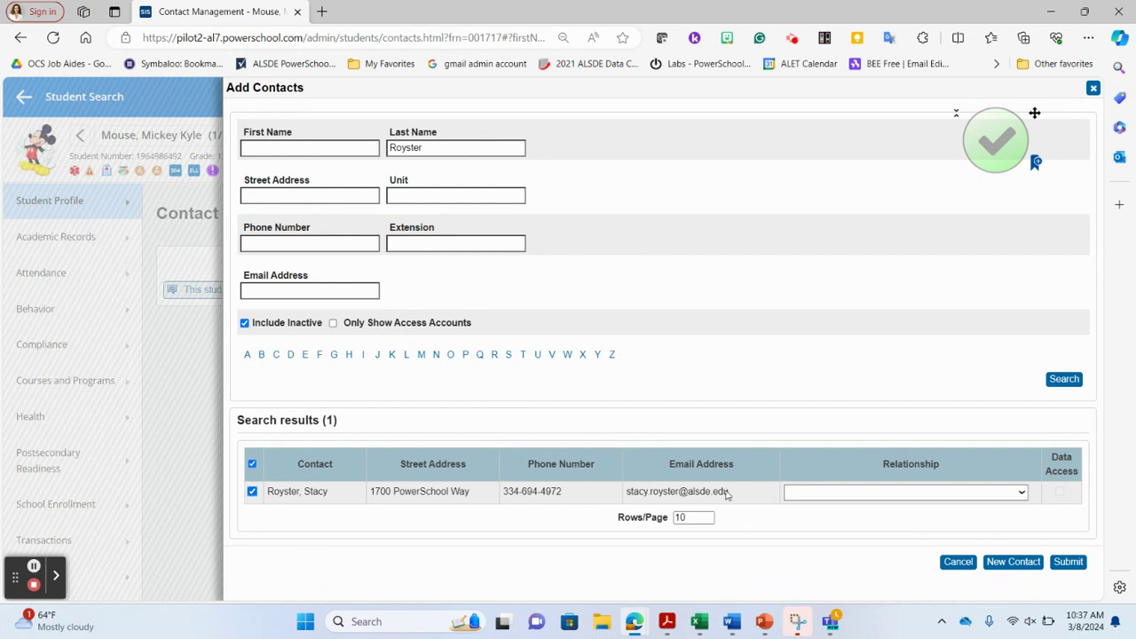
{"action": "left_click", "coordinate": [869, 499]}
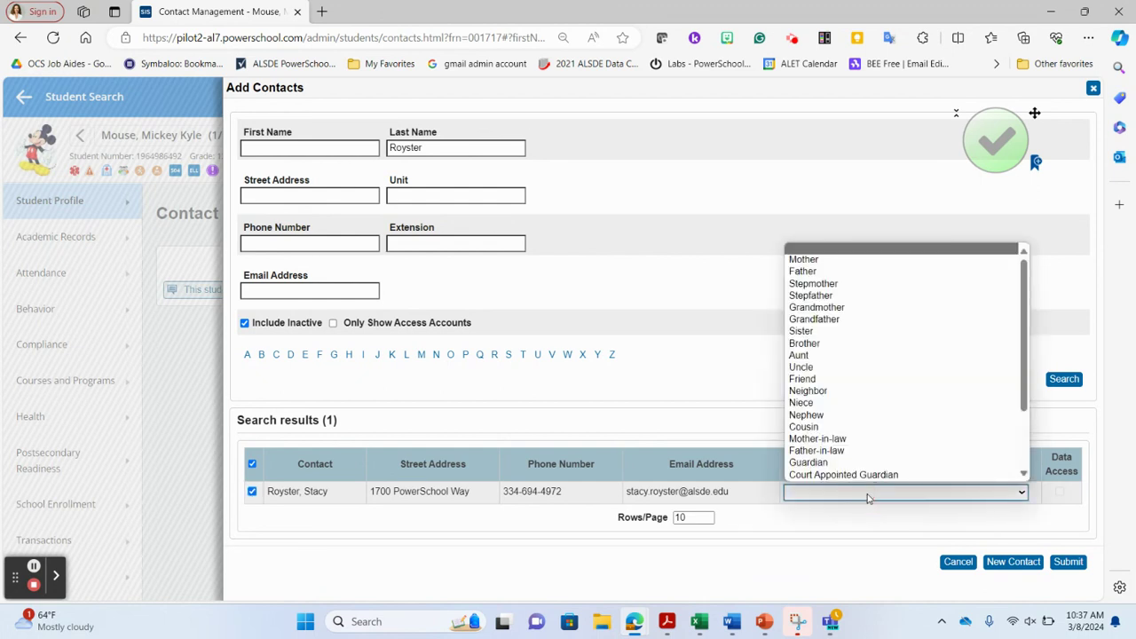
{"action": "left_click", "coordinate": [849, 260]}
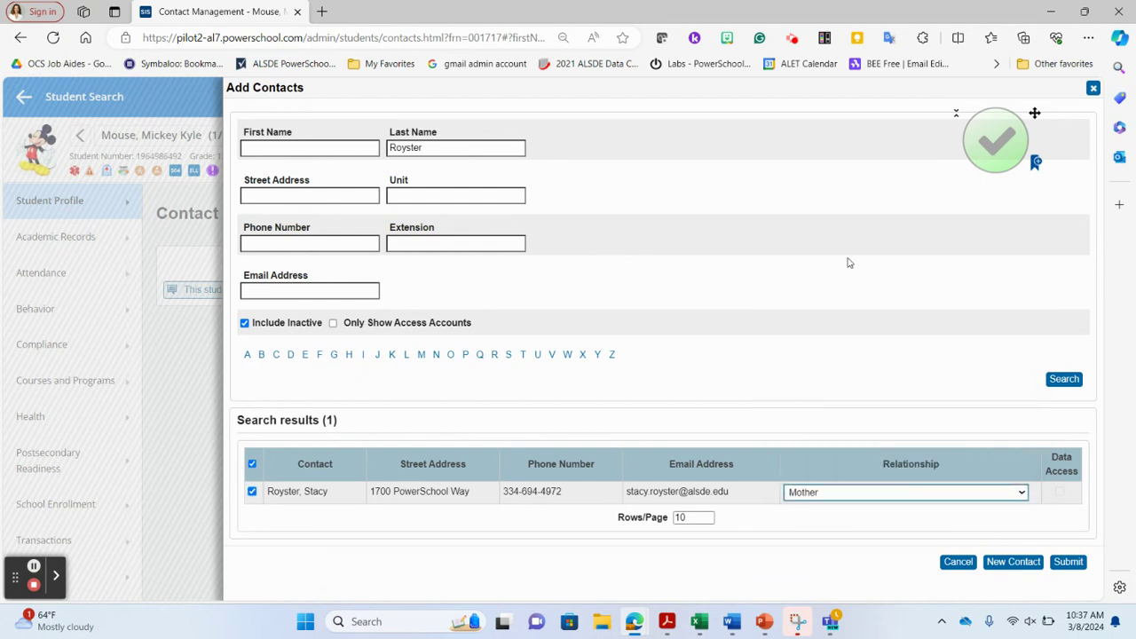
{"action": "left_click", "coordinate": [1067, 563]}
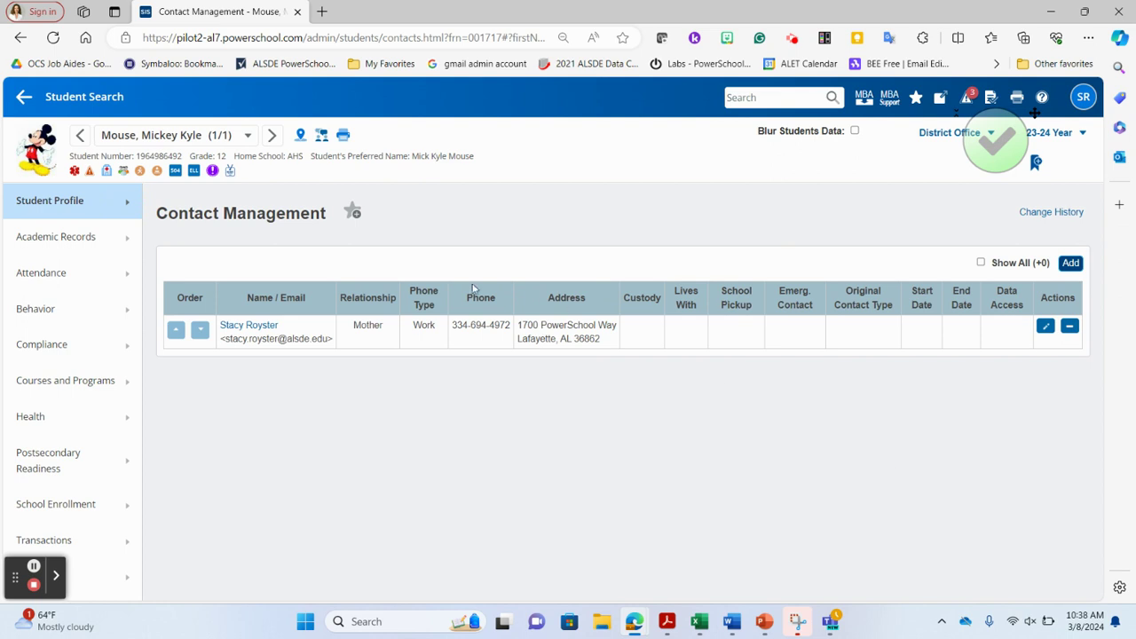
{"action": "left_click", "coordinate": [77, 203]}
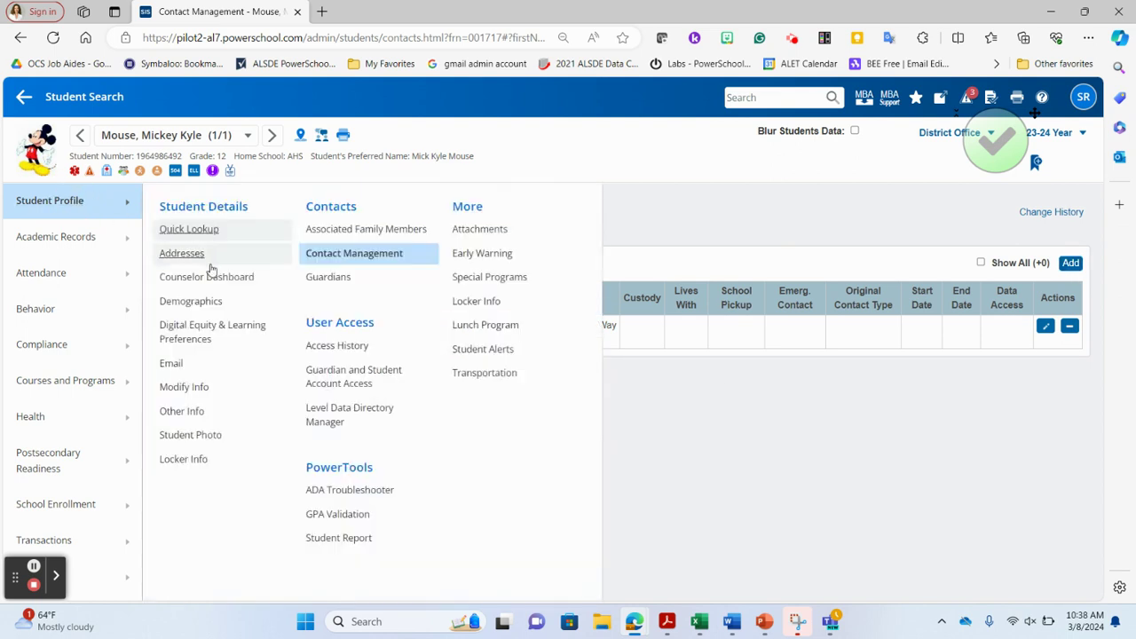
{"action": "left_click", "coordinate": [204, 306]}
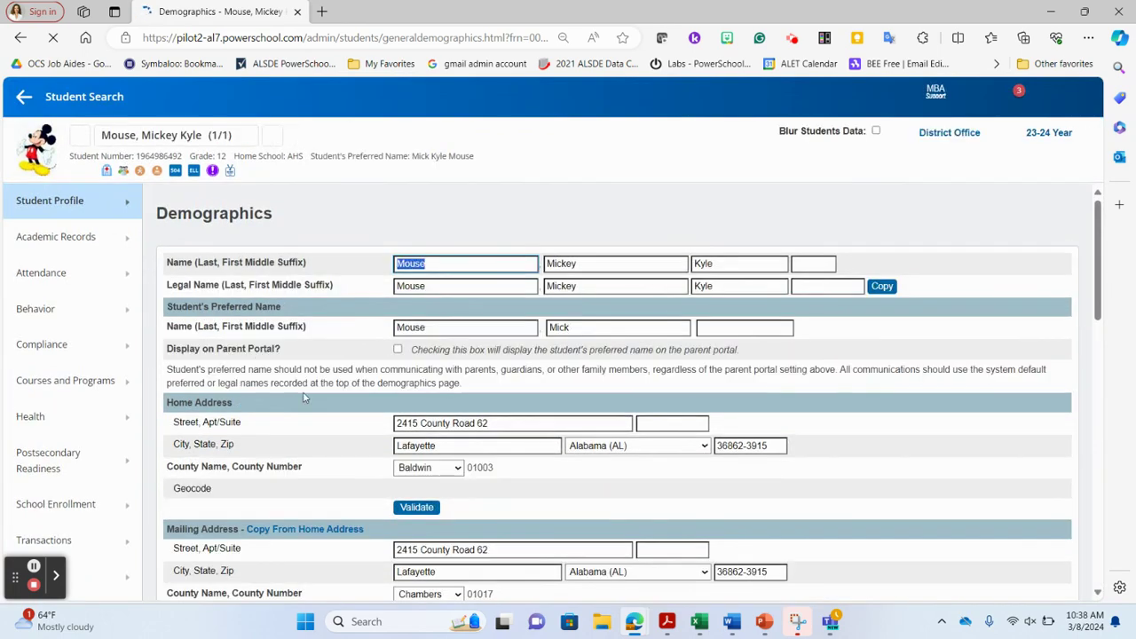
{"action": "scroll", "coordinate": [303, 399], "scroll_direction": "down", "scroll_amount": 6}
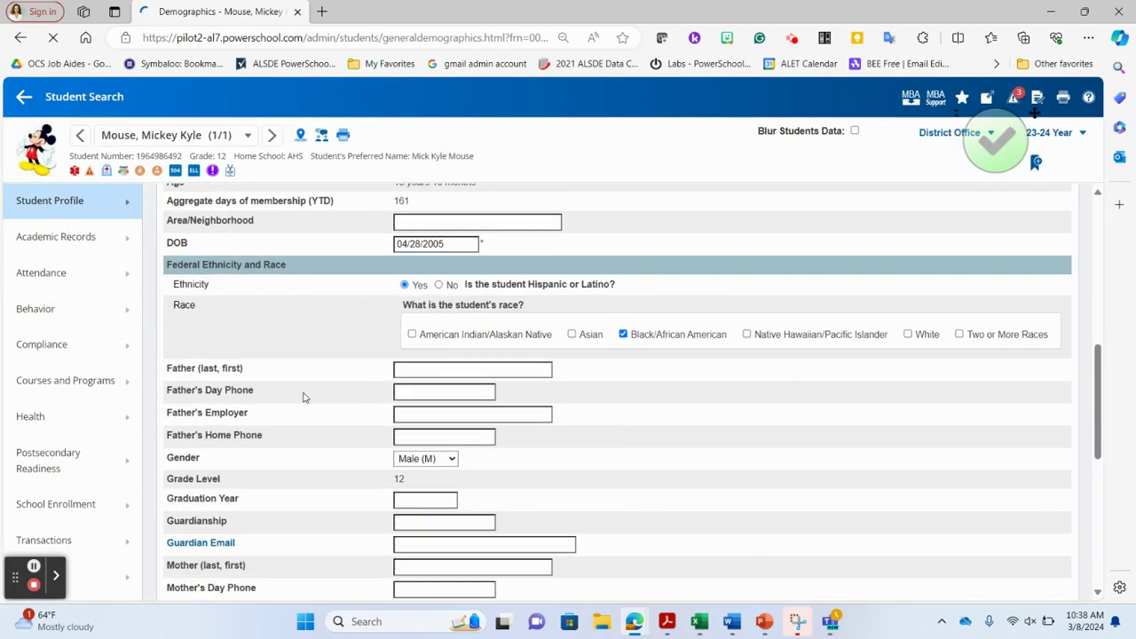
{"action": "scroll", "coordinate": [304, 397], "scroll_direction": "down", "scroll_amount": 2}
{"action": "scroll", "coordinate": [320, 396], "scroll_direction": "down", "scroll_amount": 6}
{"action": "scroll", "coordinate": [327, 397], "scroll_direction": "down", "scroll_amount": 6}
{"action": "scroll", "coordinate": [327, 396], "scroll_direction": "up", "scroll_amount": 1}
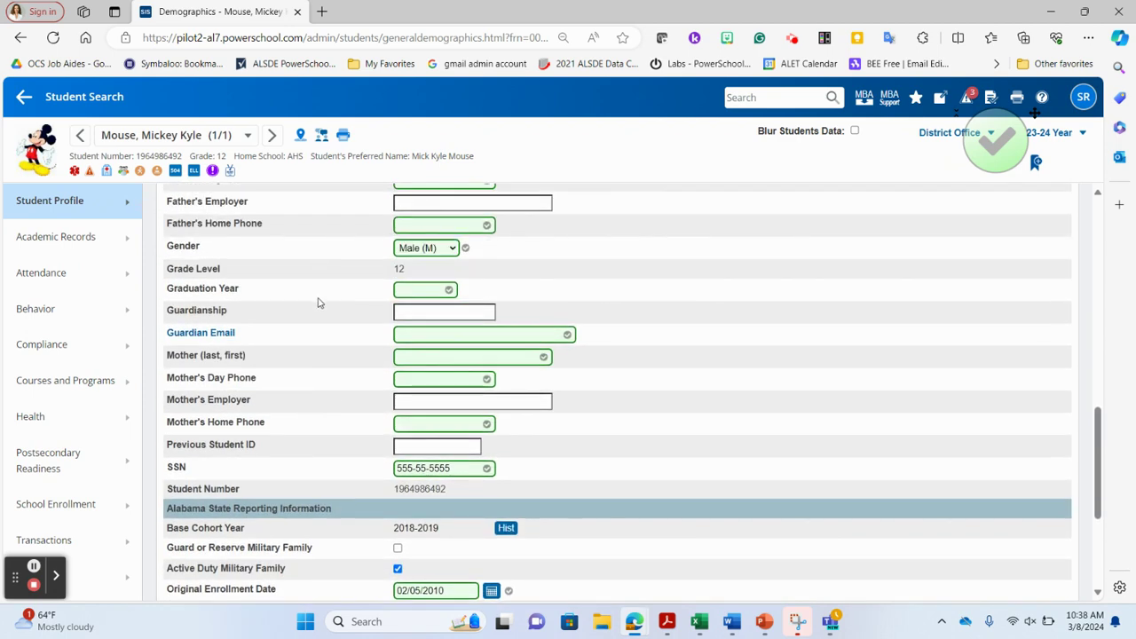
{"action": "scroll", "coordinate": [319, 304], "scroll_direction": "up", "scroll_amount": 2}
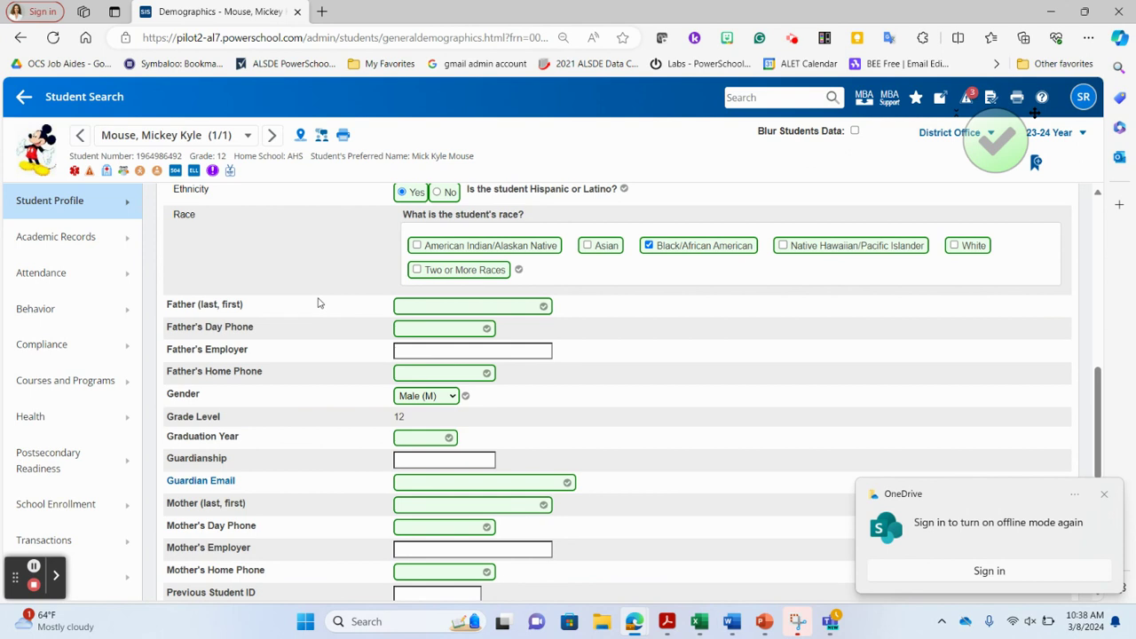
{"action": "left_click", "coordinate": [1105, 496]}
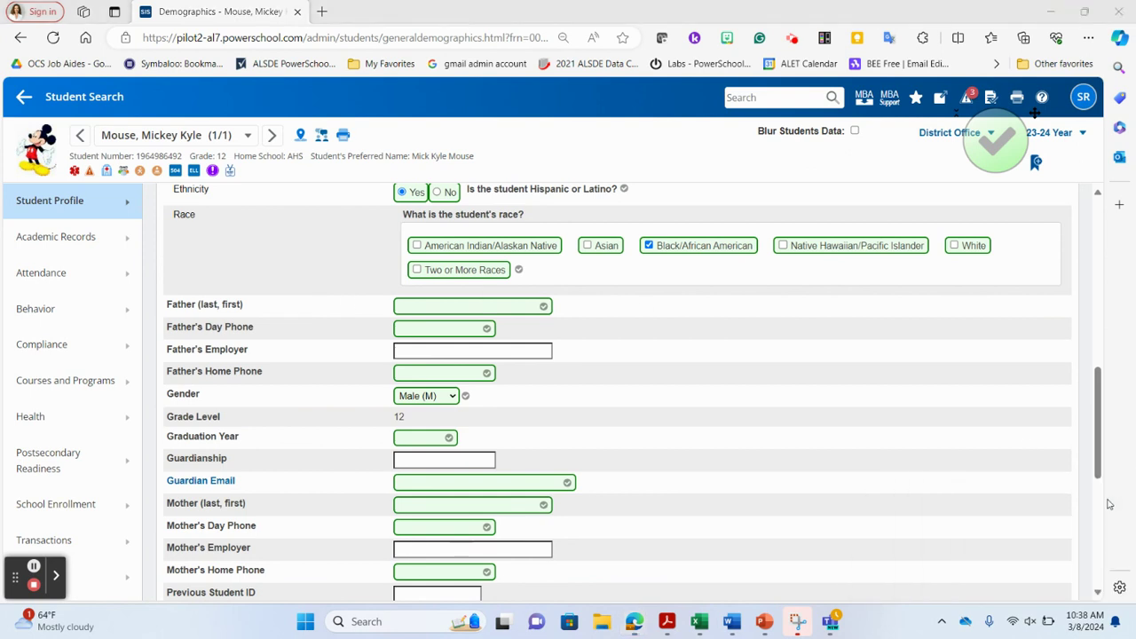
{"action": "left_click", "coordinate": [65, 214]}
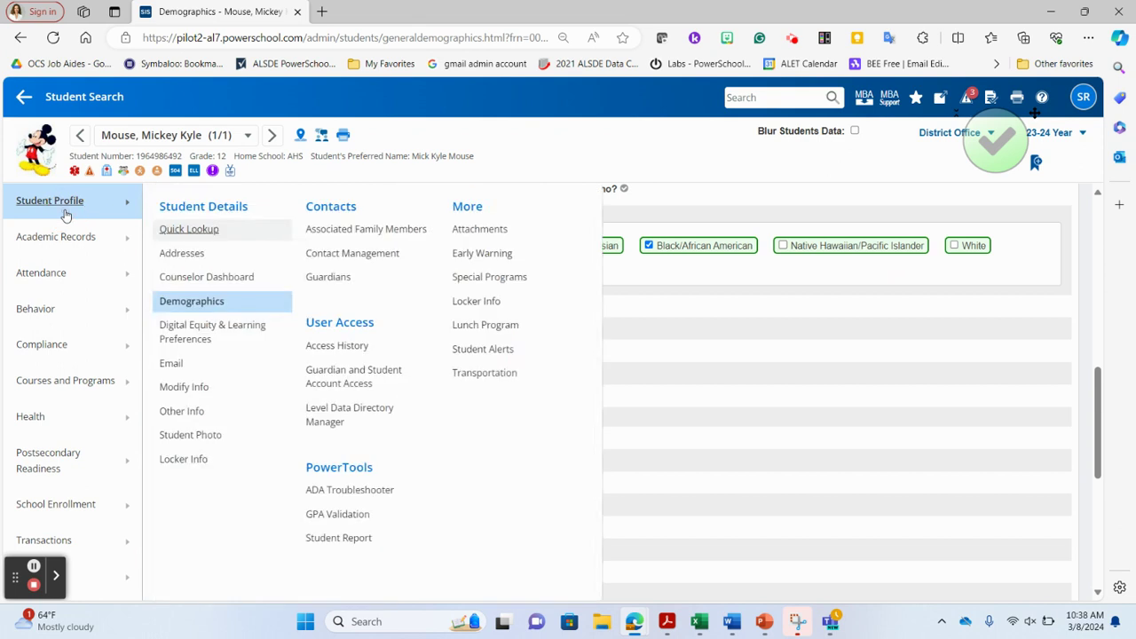
{"action": "left_click", "coordinate": [321, 257]}
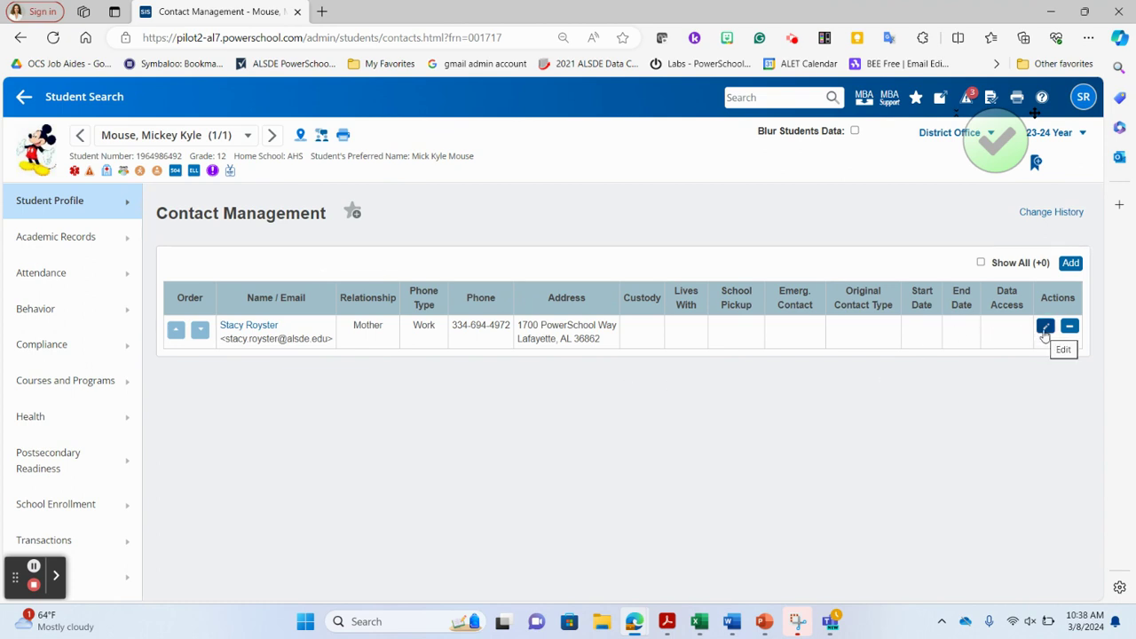
Give the contact start date 03/04/2024, custody, lives-with, school pickup, receives mail, and original type Mother
{"action": "left_click", "coordinate": [1045, 327]}
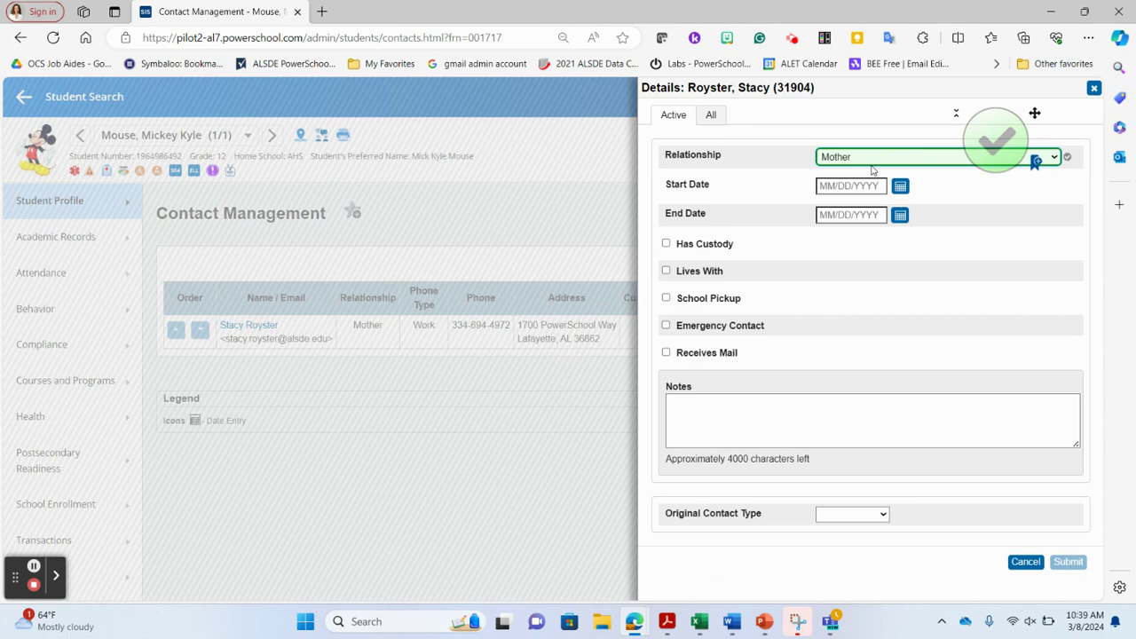
{"action": "left_click", "coordinate": [899, 187]}
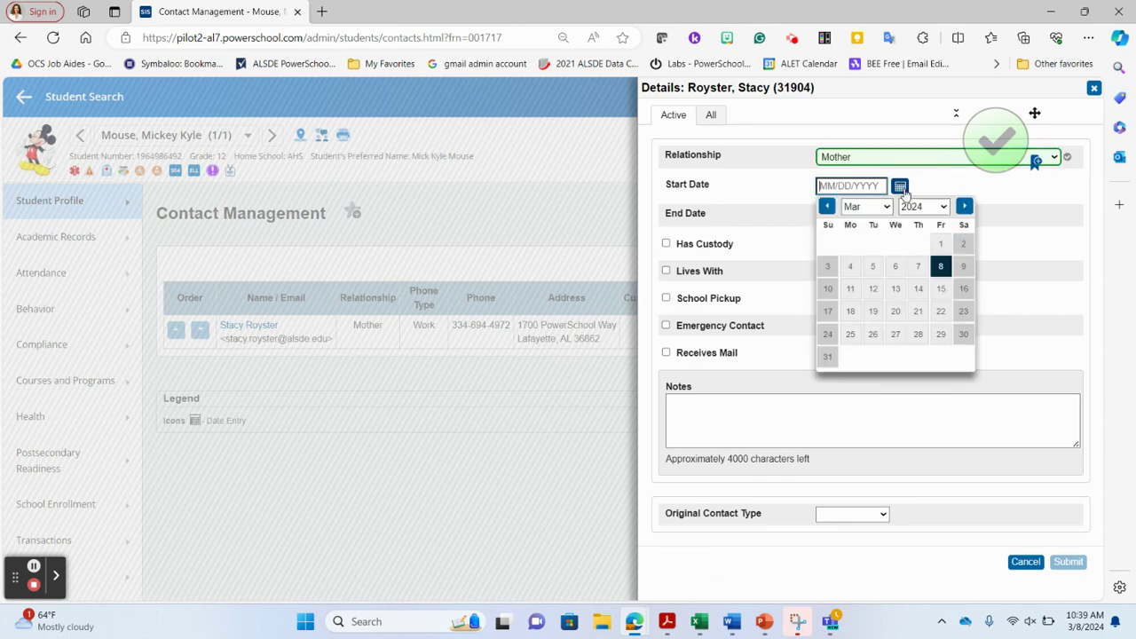
{"action": "left_click", "coordinate": [851, 267]}
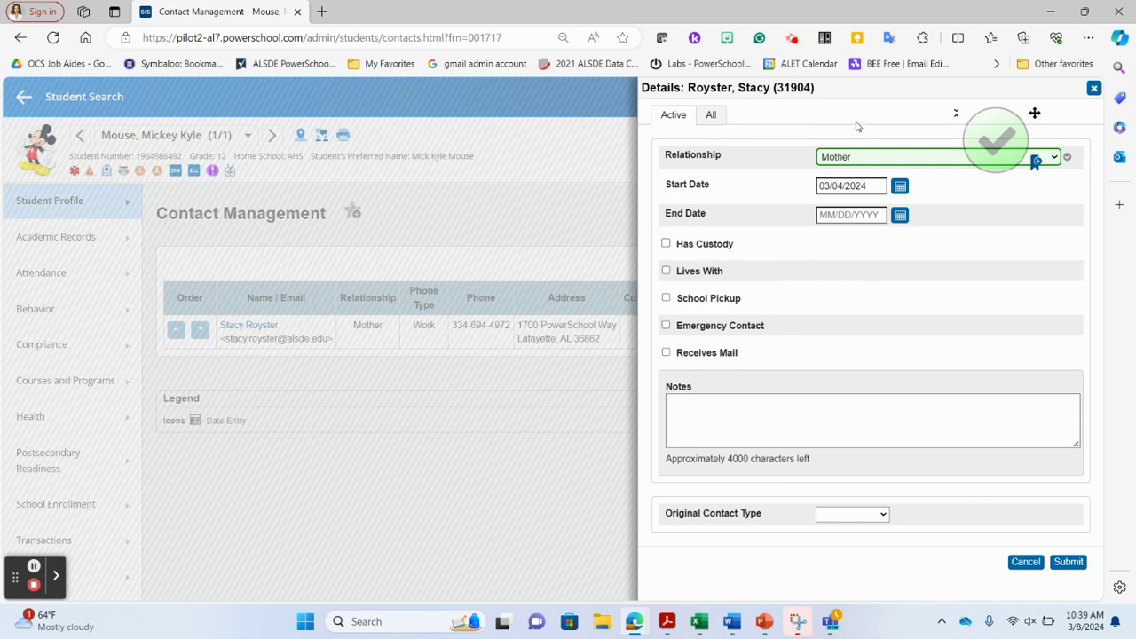
{"action": "left_click", "coordinate": [666, 243]}
{"action": "left_click", "coordinate": [666, 271]}
{"action": "left_click", "coordinate": [666, 299]}
{"action": "left_click", "coordinate": [666, 353]}
{"action": "left_click", "coordinate": [870, 518]}
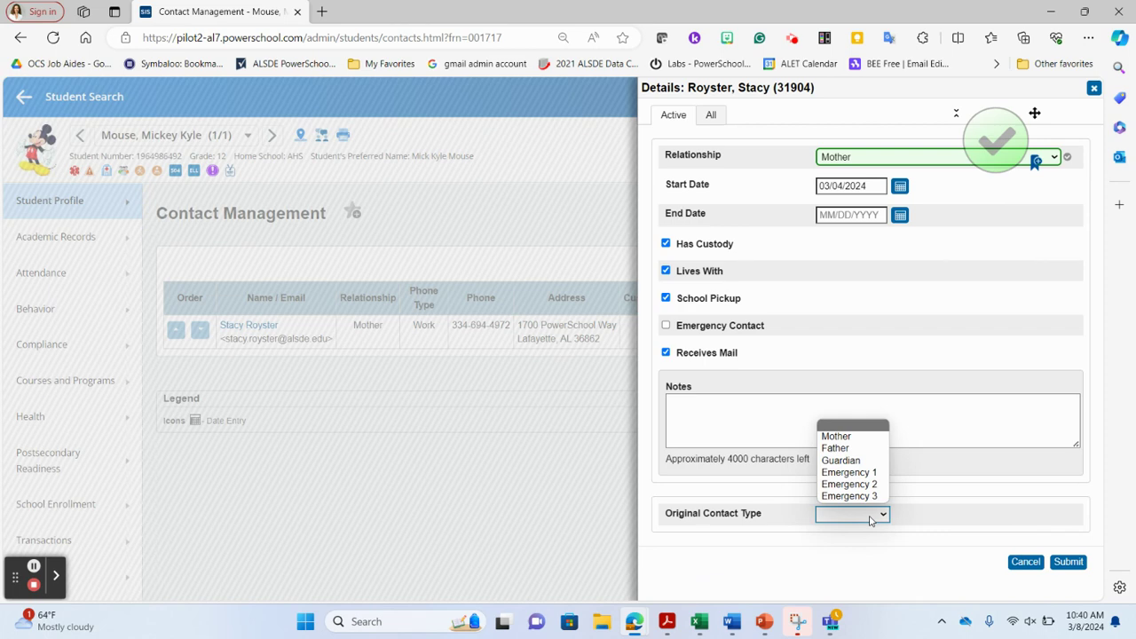
{"action": "left_click", "coordinate": [854, 436]}
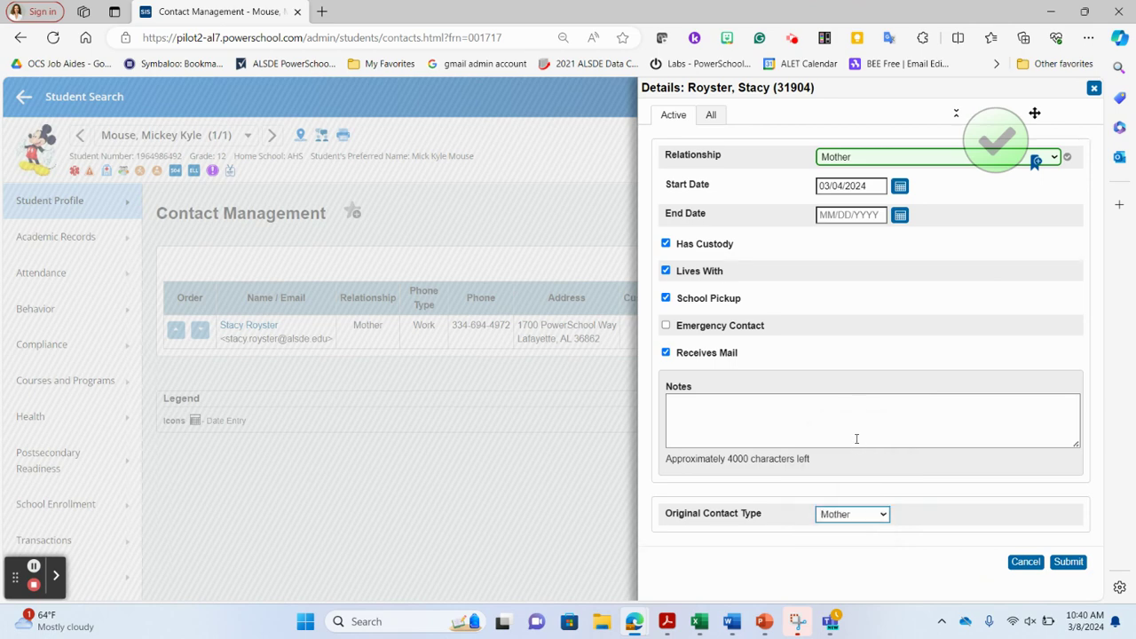
{"action": "left_click", "coordinate": [1067, 562]}
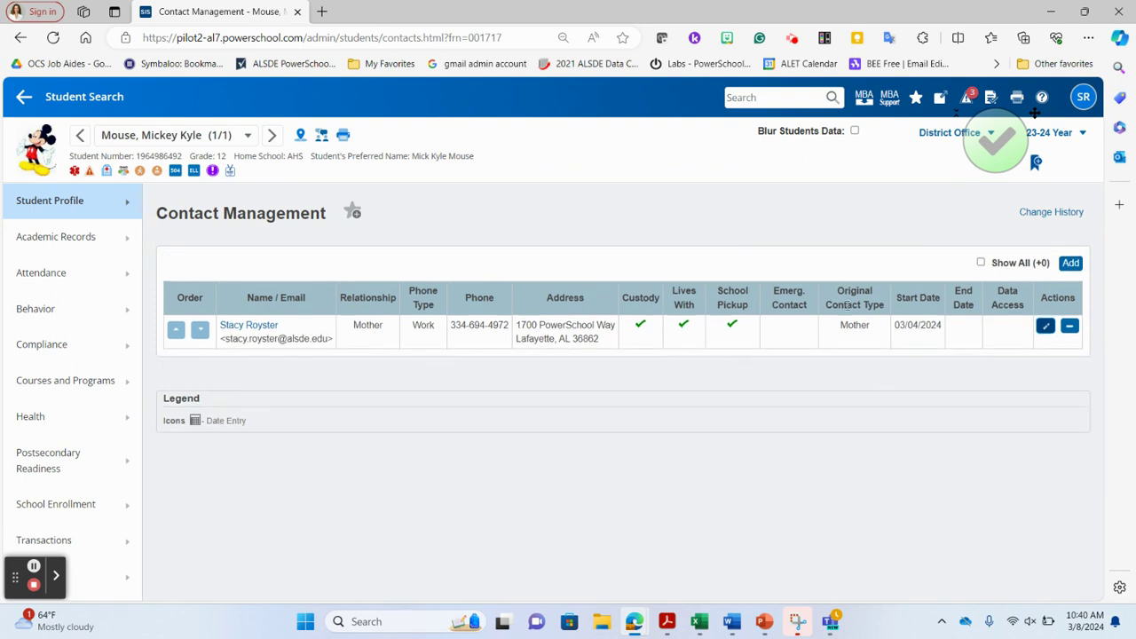
{"action": "left_click", "coordinate": [62, 203]}
{"action": "left_click", "coordinate": [185, 301]}
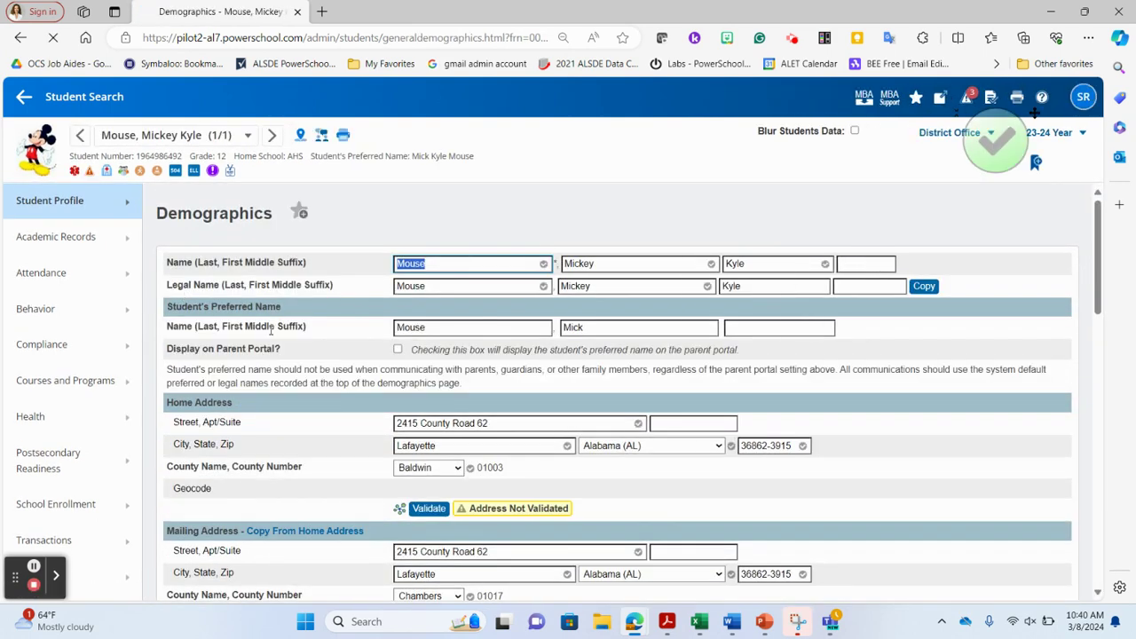
{"action": "scroll", "coordinate": [270, 330], "scroll_direction": "down", "scroll_amount": 8}
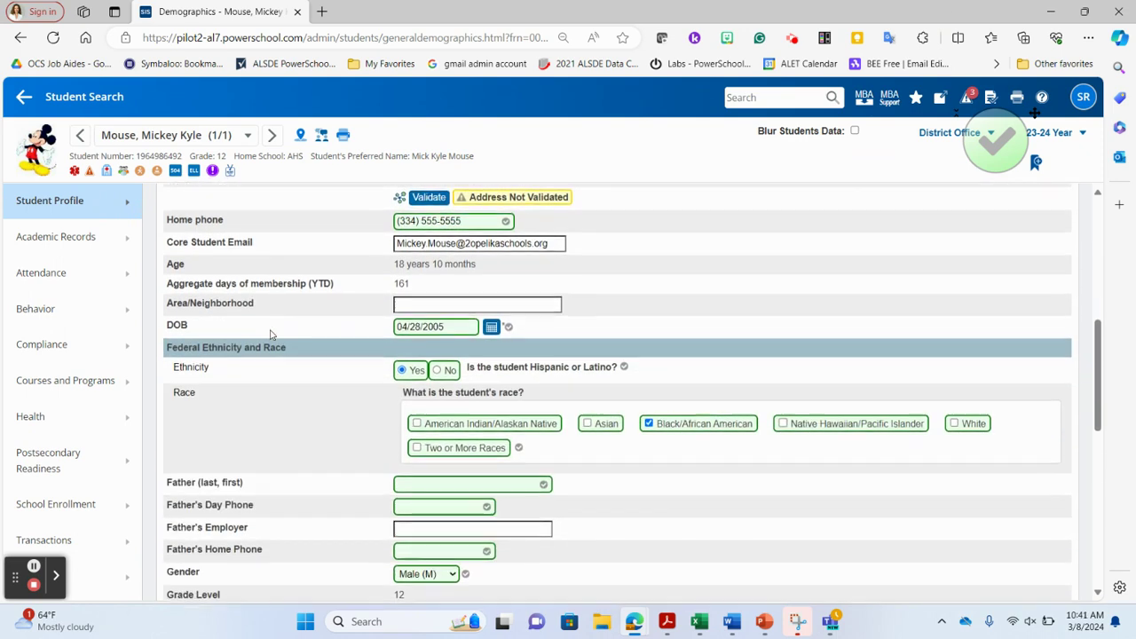
{"action": "scroll", "coordinate": [271, 333], "scroll_direction": "down", "scroll_amount": 3}
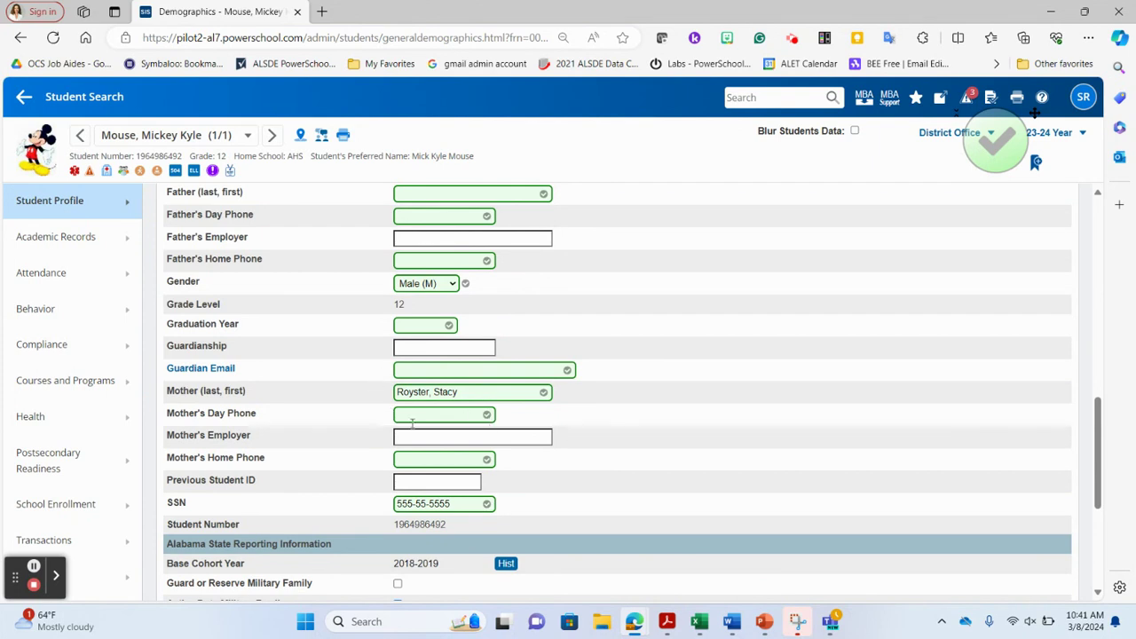
{"action": "left_click", "coordinate": [44, 206]}
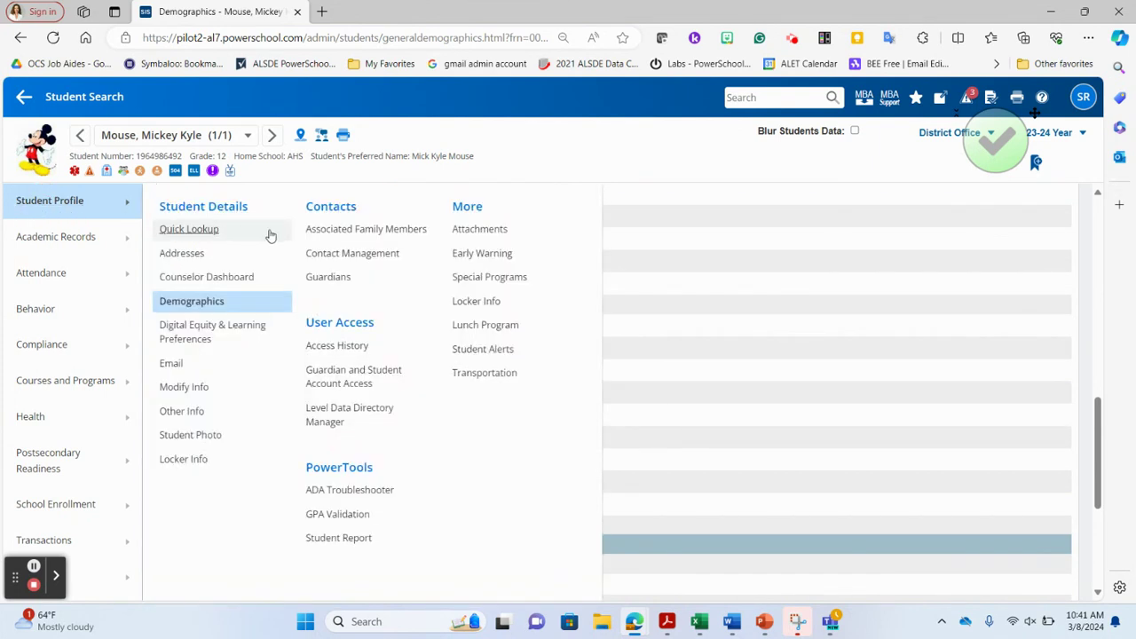
{"action": "left_click", "coordinate": [351, 255]}
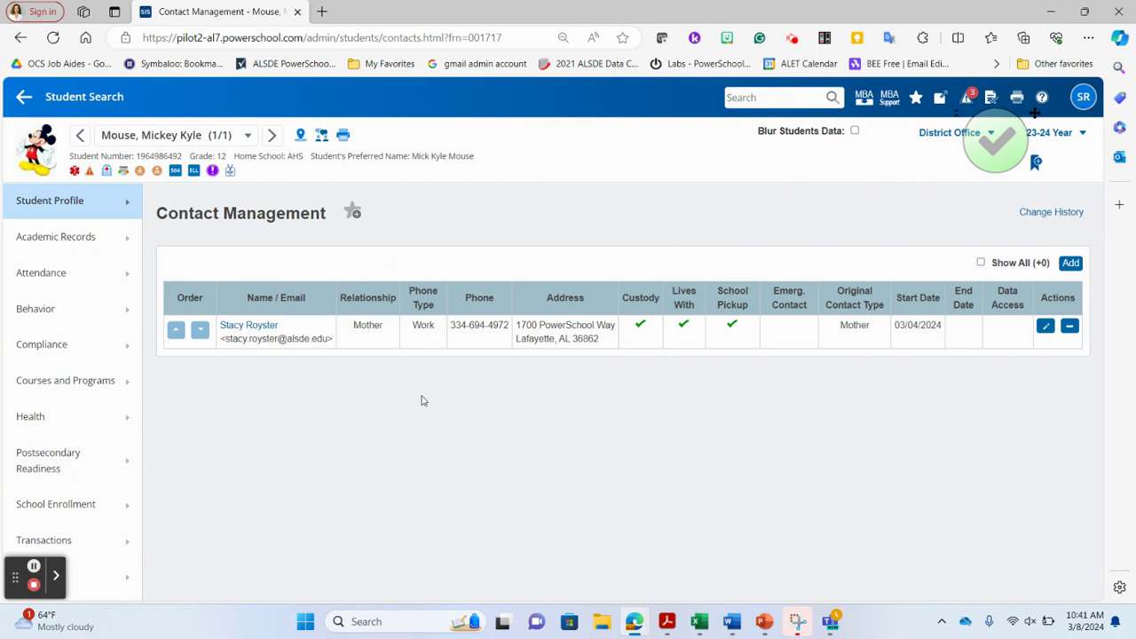
Open the mother's contact record, set her employer to ALSDE, and mark her active
{"action": "left_click", "coordinate": [249, 328]}
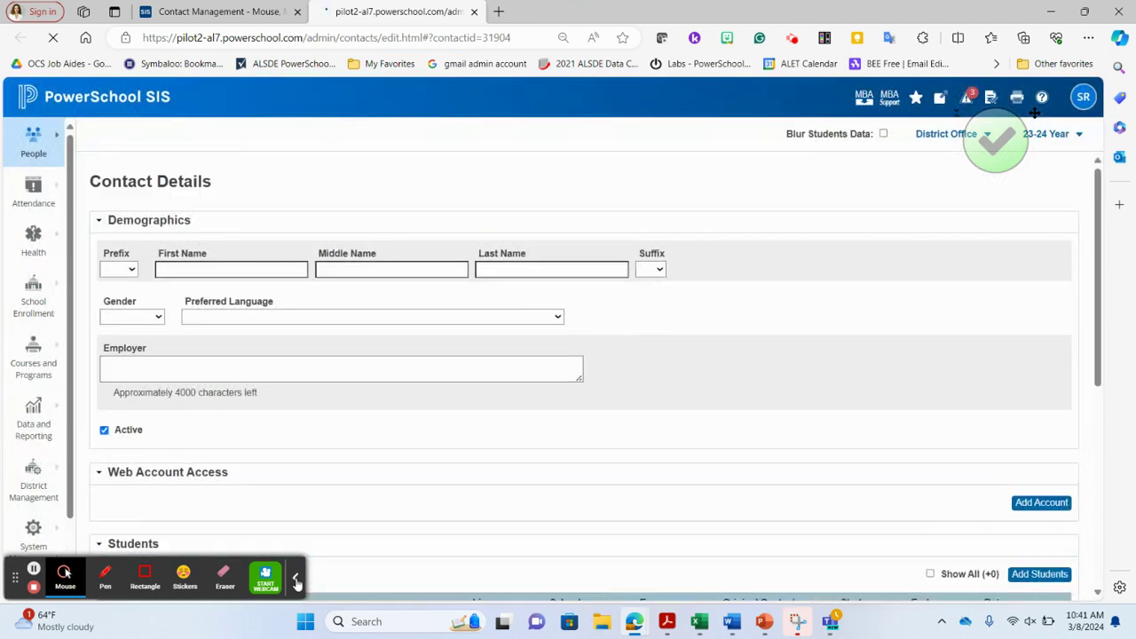
{"action": "left_click", "coordinate": [296, 582]}
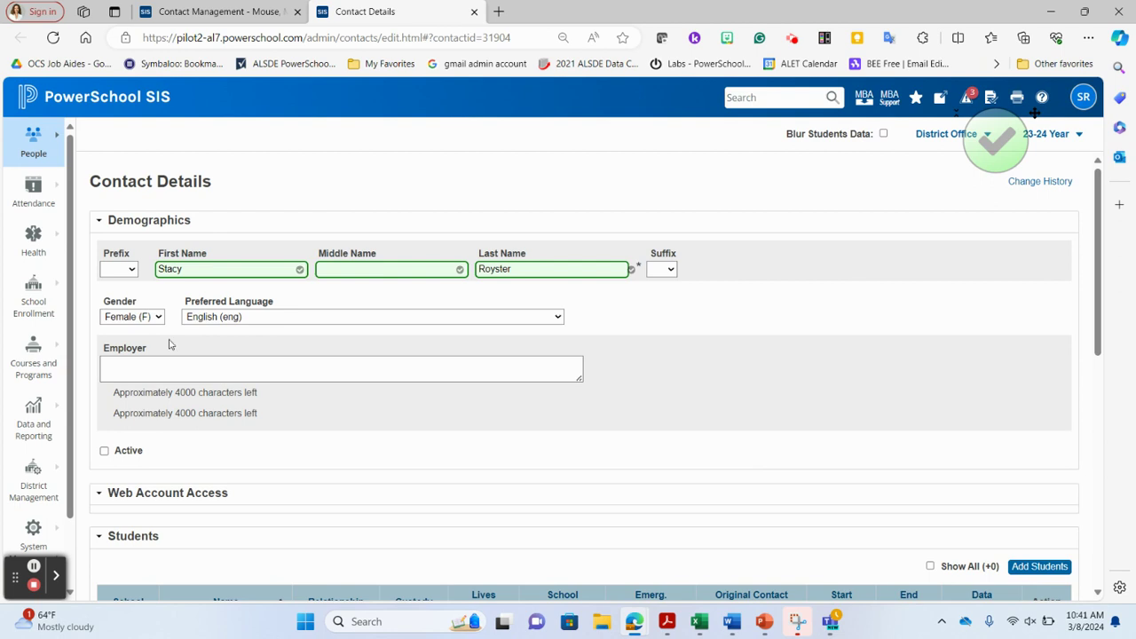
{"action": "left_click", "coordinate": [186, 371]}
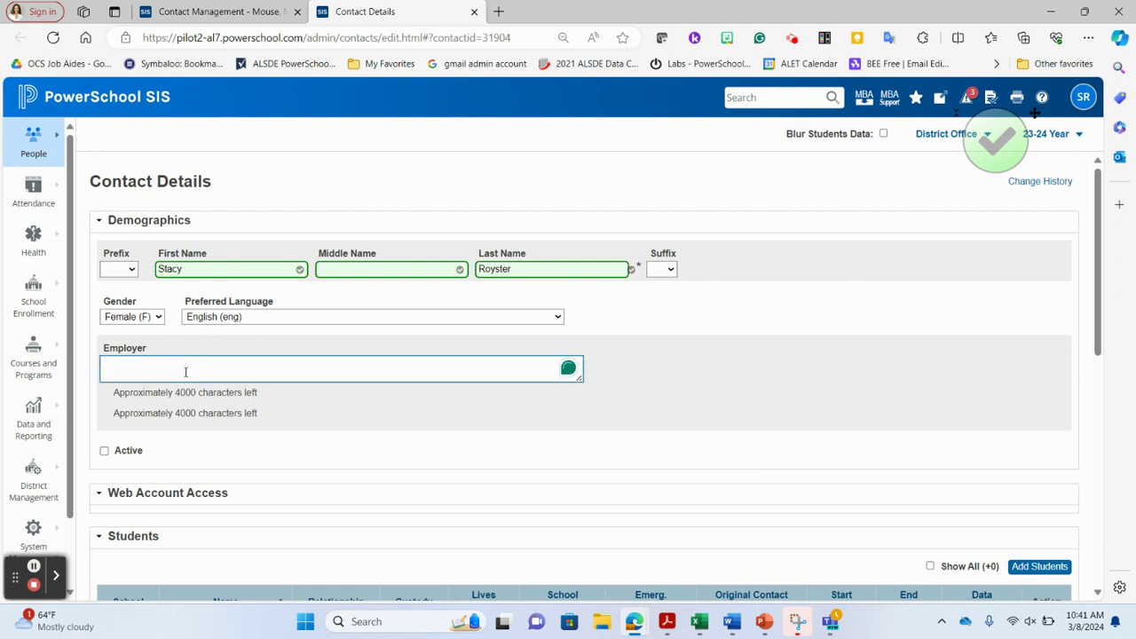
{"action": "type", "text": "ALSDE"}
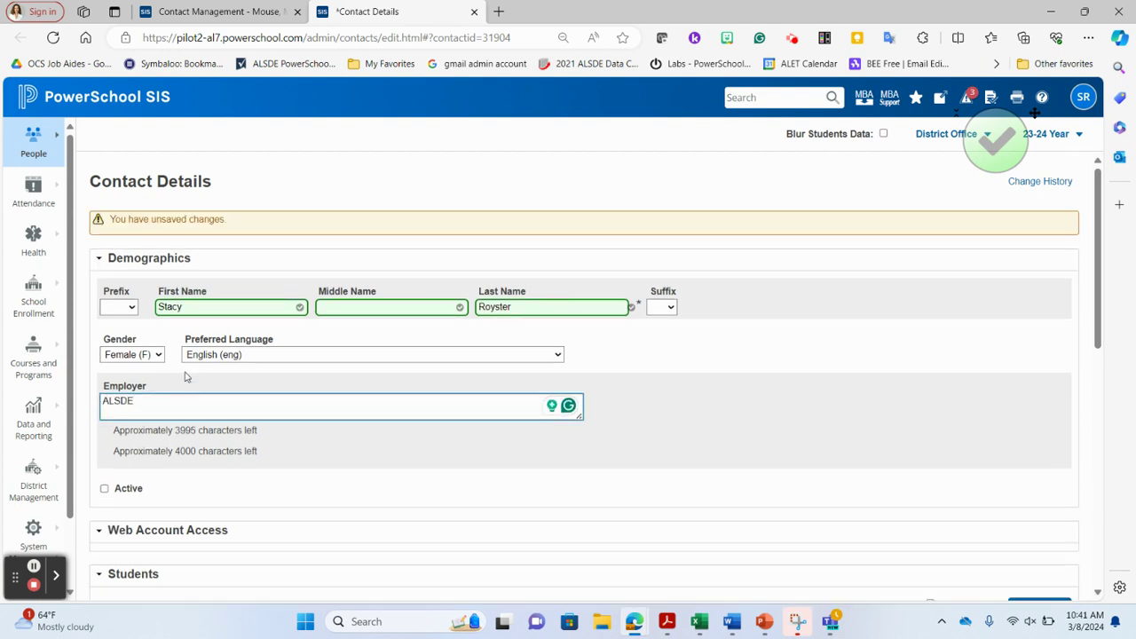
{"action": "left_click", "coordinate": [104, 489]}
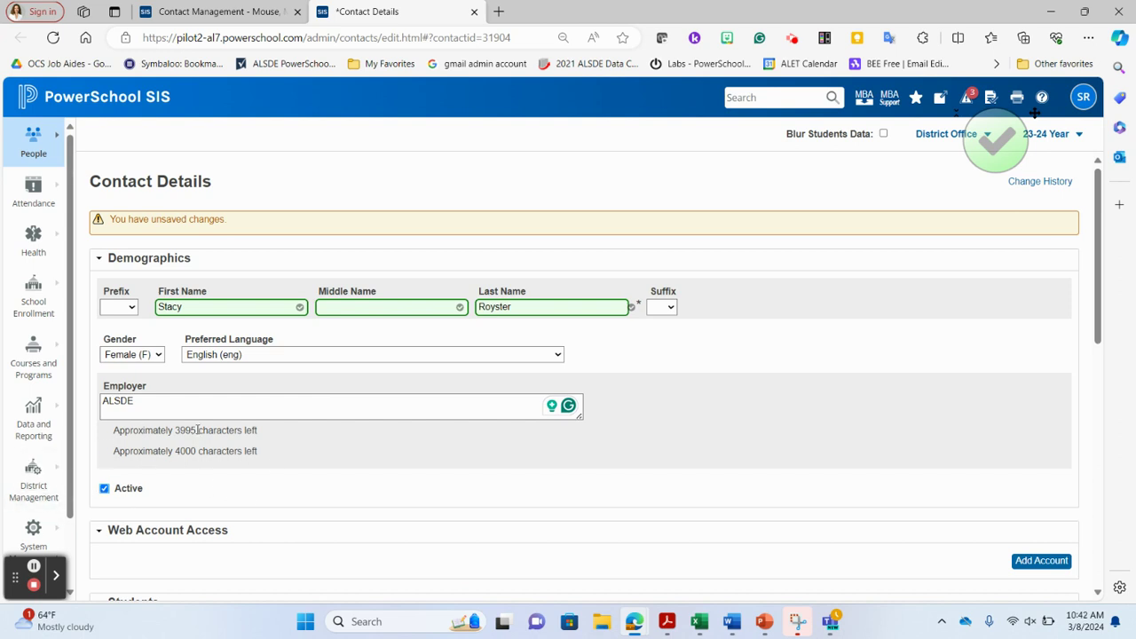
{"action": "scroll", "coordinate": [459, 487], "scroll_direction": "down", "scroll_amount": 2}
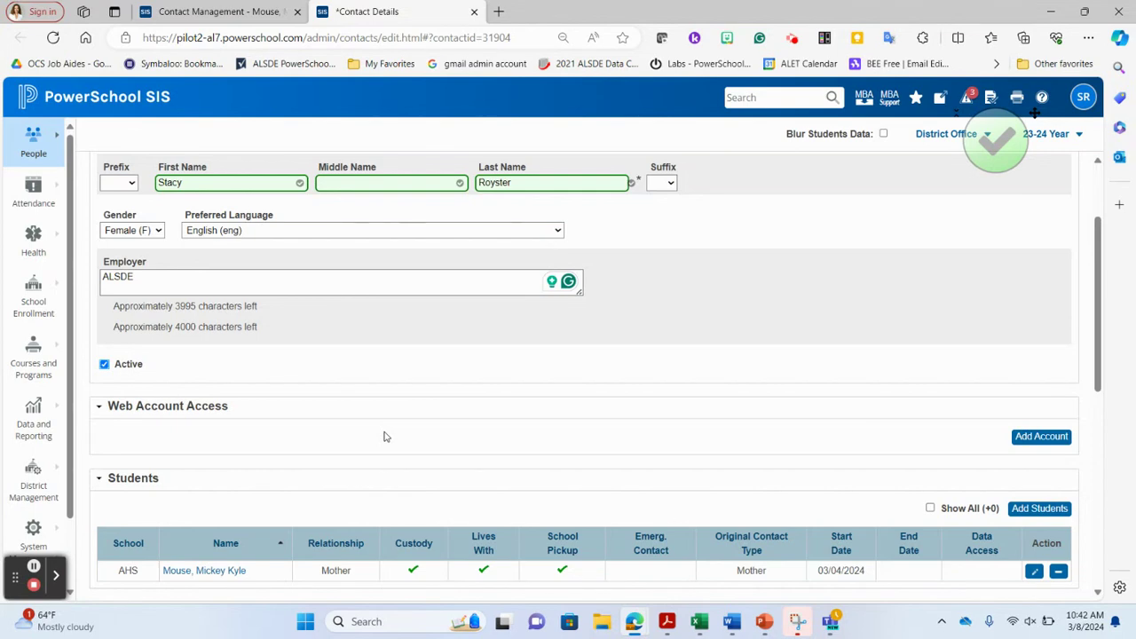
{"action": "left_click", "coordinate": [1040, 437]}
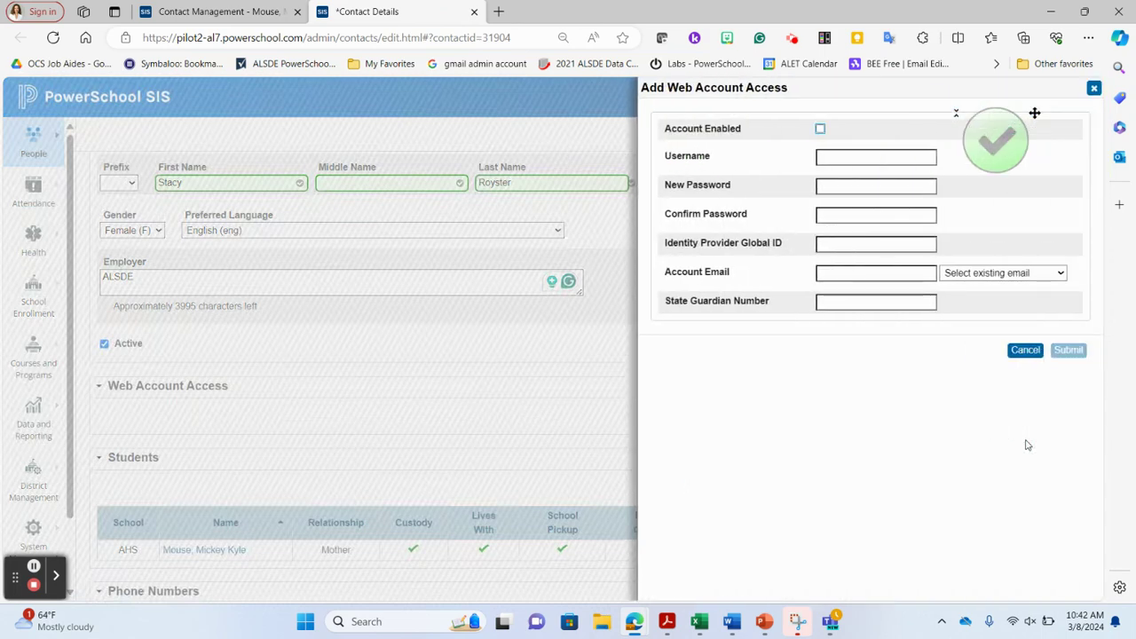
Create an enabled web account with a username, password, and her work e-mail as account e-mail
{"action": "left_click", "coordinate": [820, 129]}
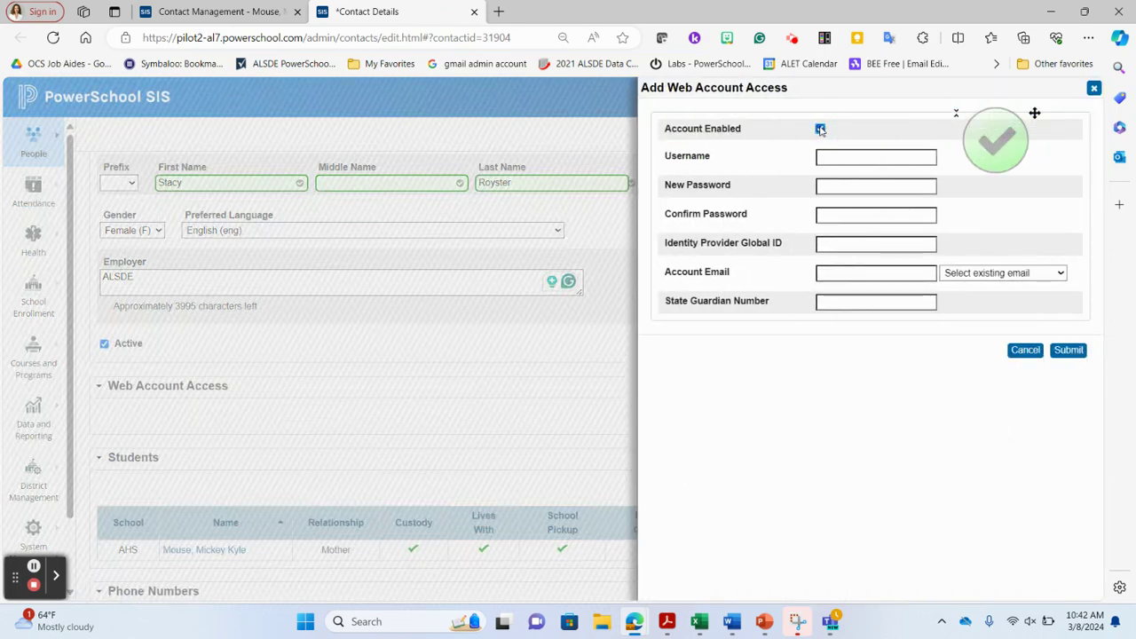
{"action": "left_click", "coordinate": [835, 158]}
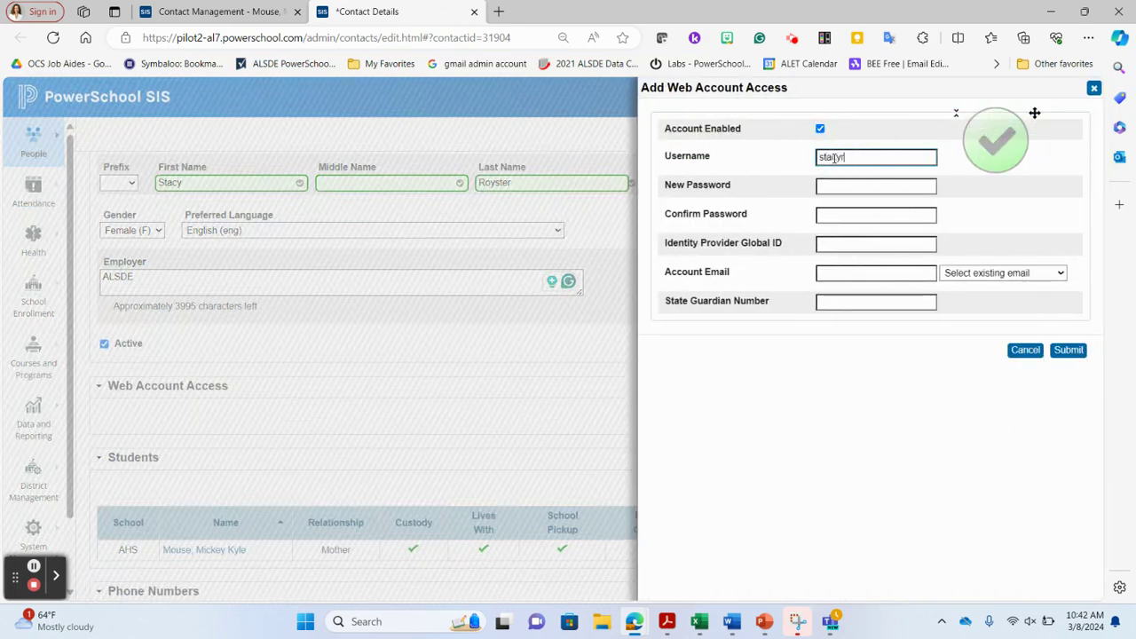
{"action": "left_click", "coordinate": [852, 185]}
{"action": "type", "text": "•••••"}
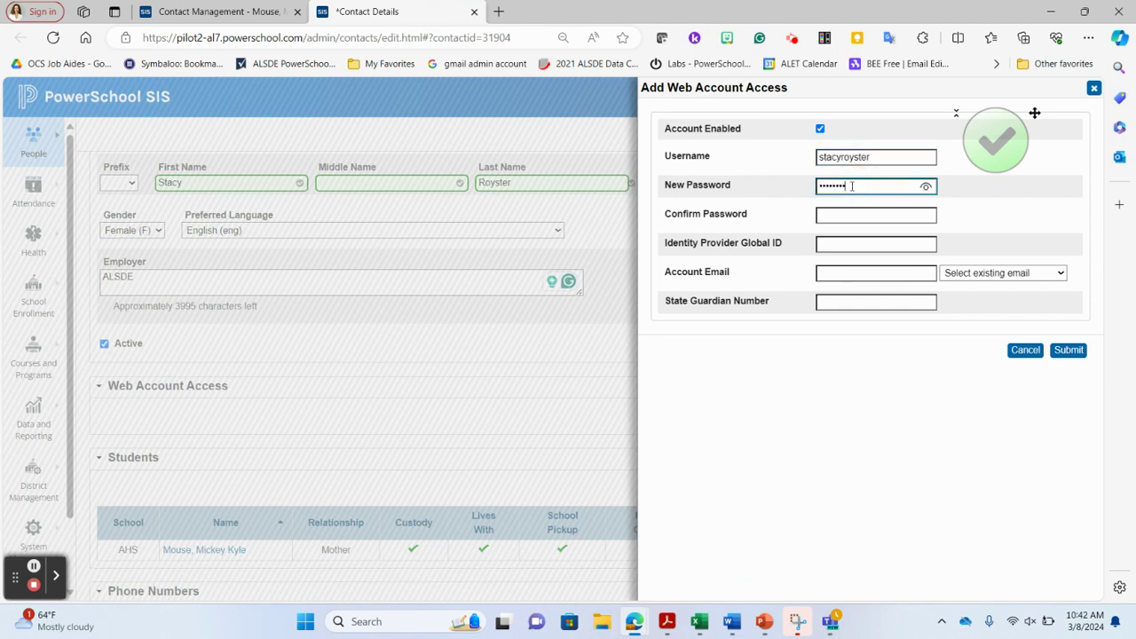
{"action": "left_click", "coordinate": [868, 217]}
{"action": "type", "text": "•••••••"}
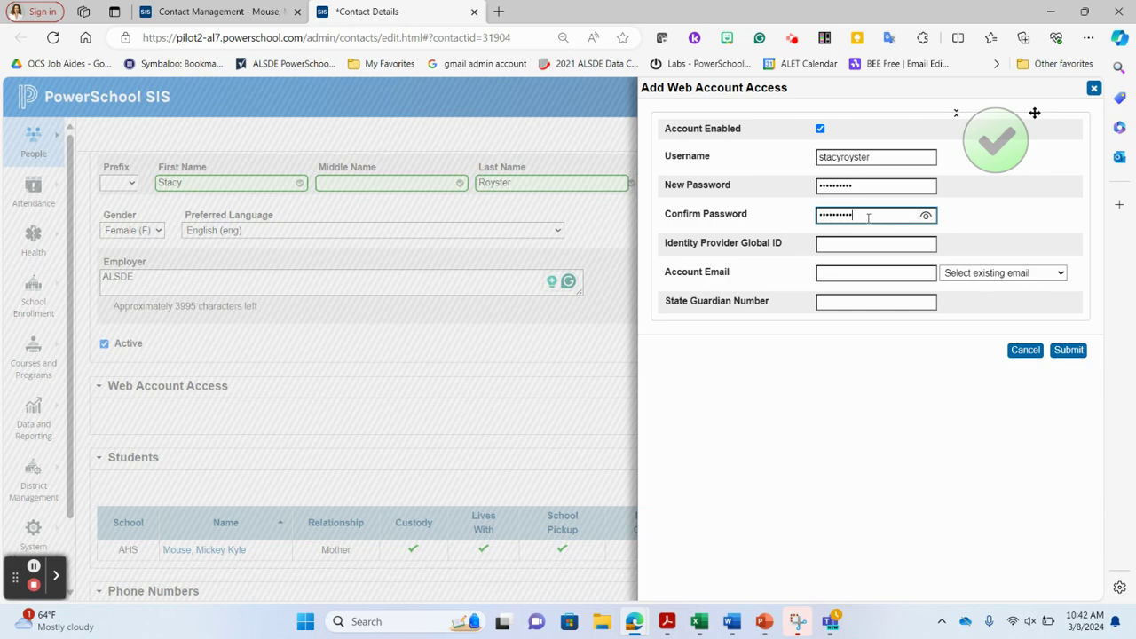
{"action": "left_click", "coordinate": [885, 272]}
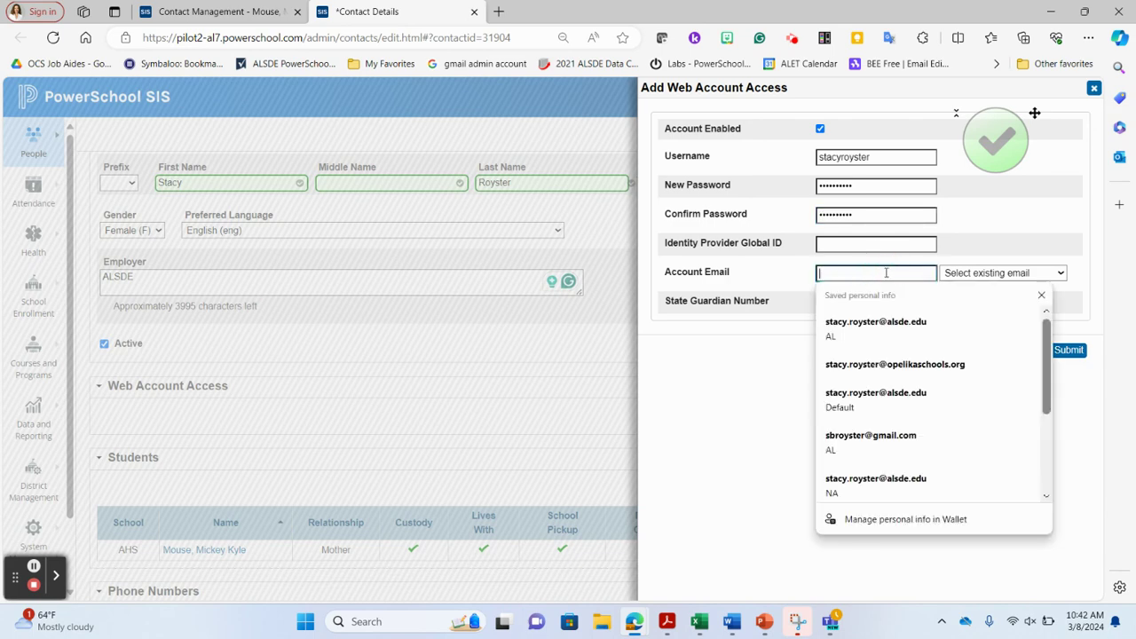
{"action": "left_click", "coordinate": [989, 272]}
{"action": "left_click", "coordinate": [992, 301]}
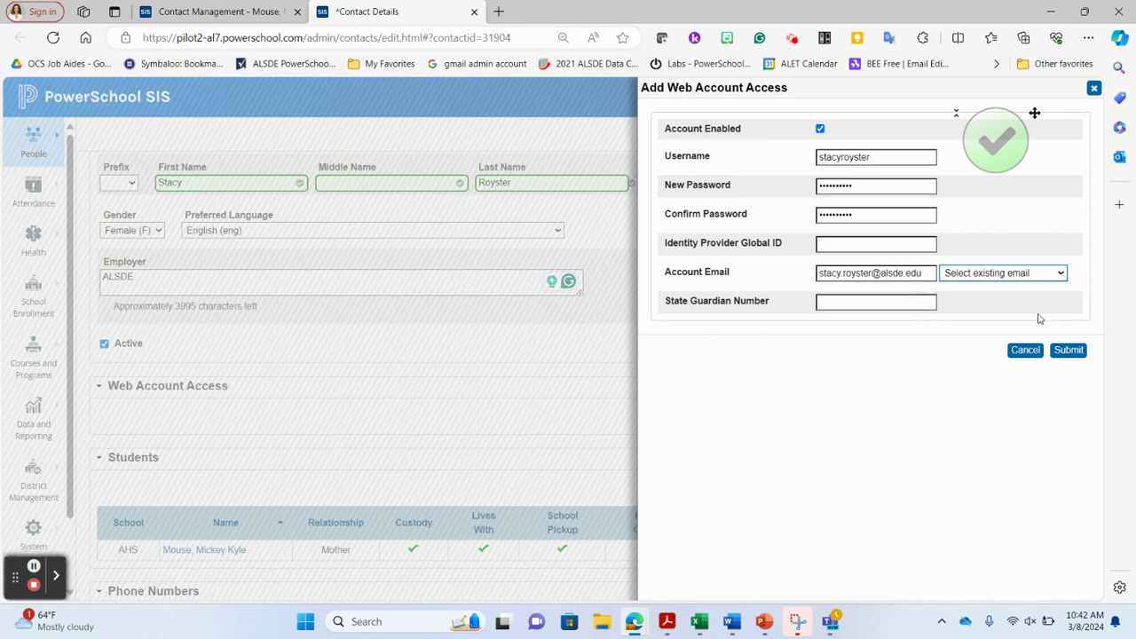
{"action": "left_click", "coordinate": [1077, 349]}
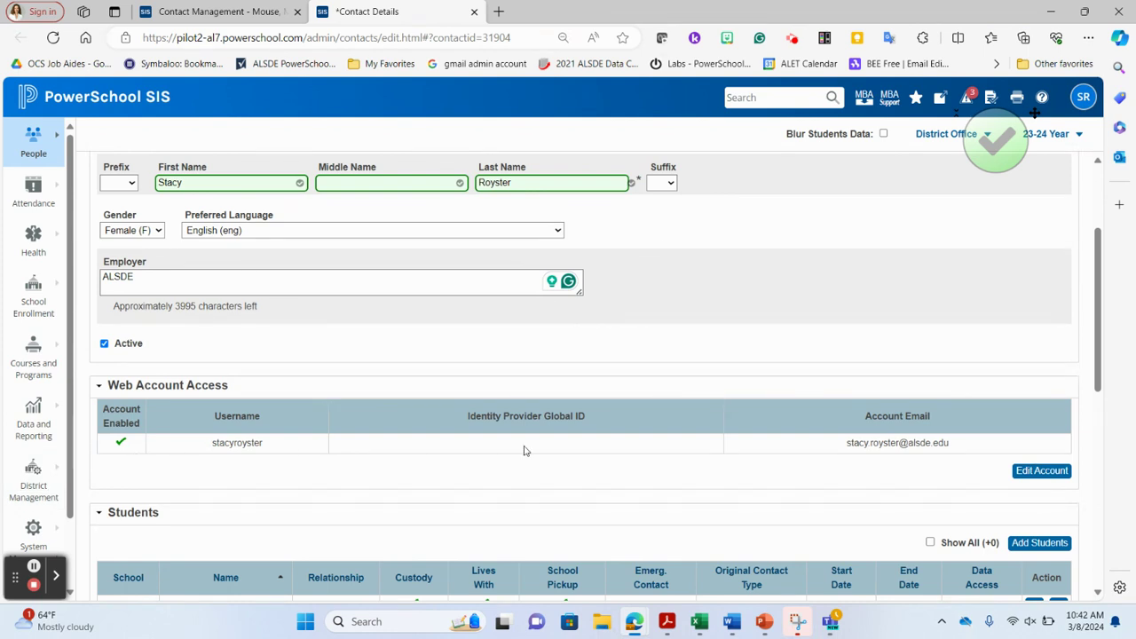
{"action": "scroll", "coordinate": [523, 451], "scroll_direction": "down", "scroll_amount": 2}
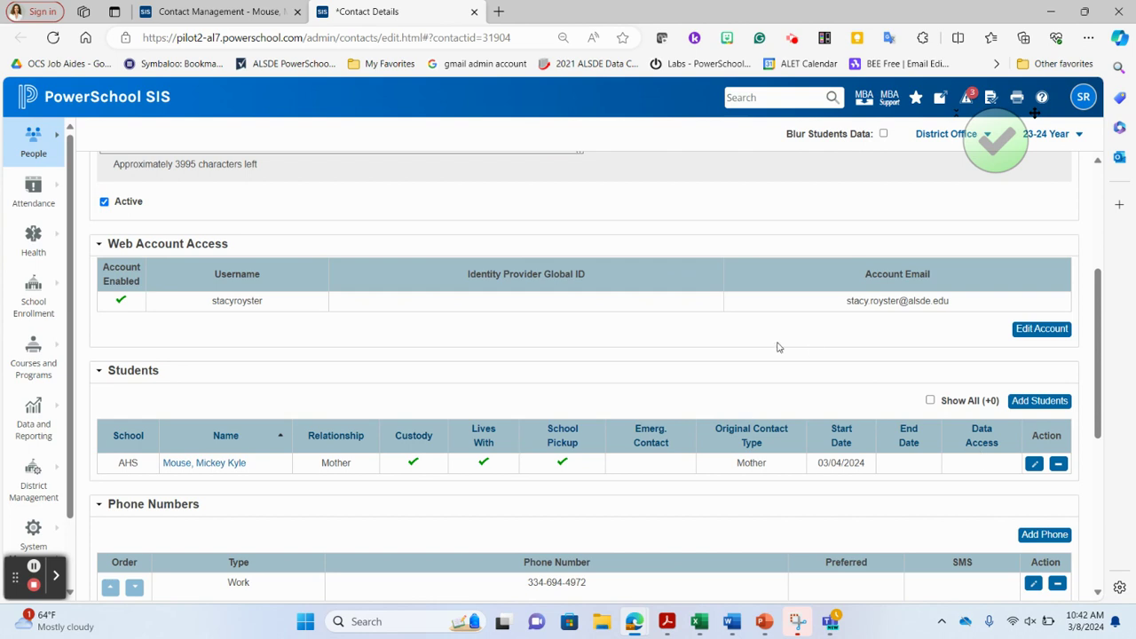
{"action": "scroll", "coordinate": [777, 347], "scroll_direction": "down", "scroll_amount": 1}
{"action": "scroll", "coordinate": [777, 347], "scroll_direction": "down", "scroll_amount": 1}
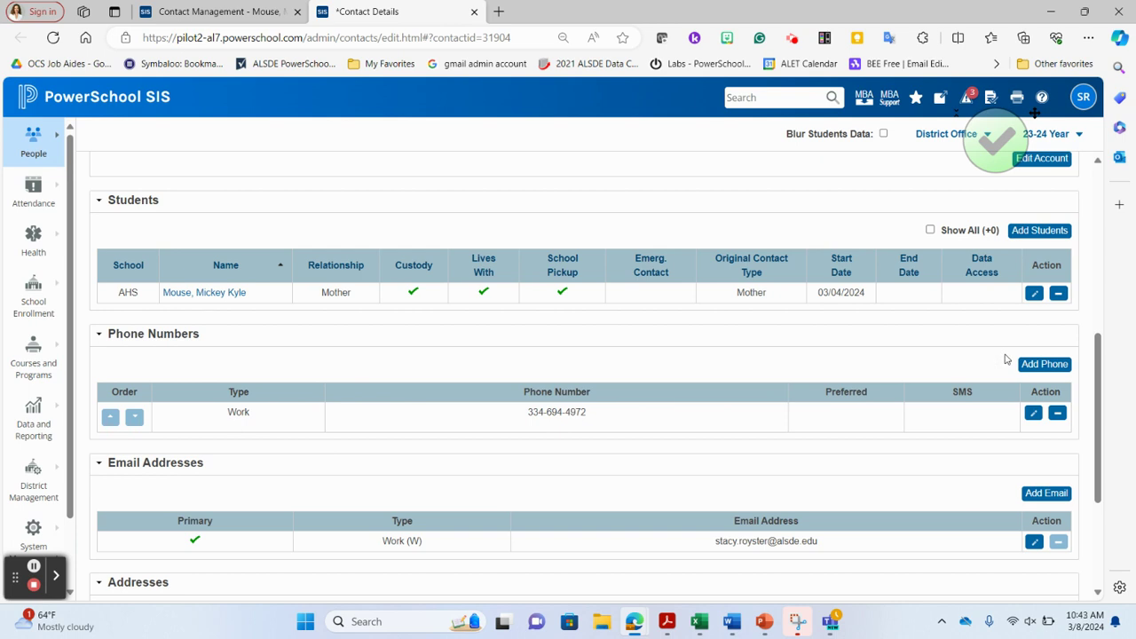
Add a Daytime phone number for the contact, fixing a mistyped digit, and save it
{"action": "left_click", "coordinate": [1039, 367]}
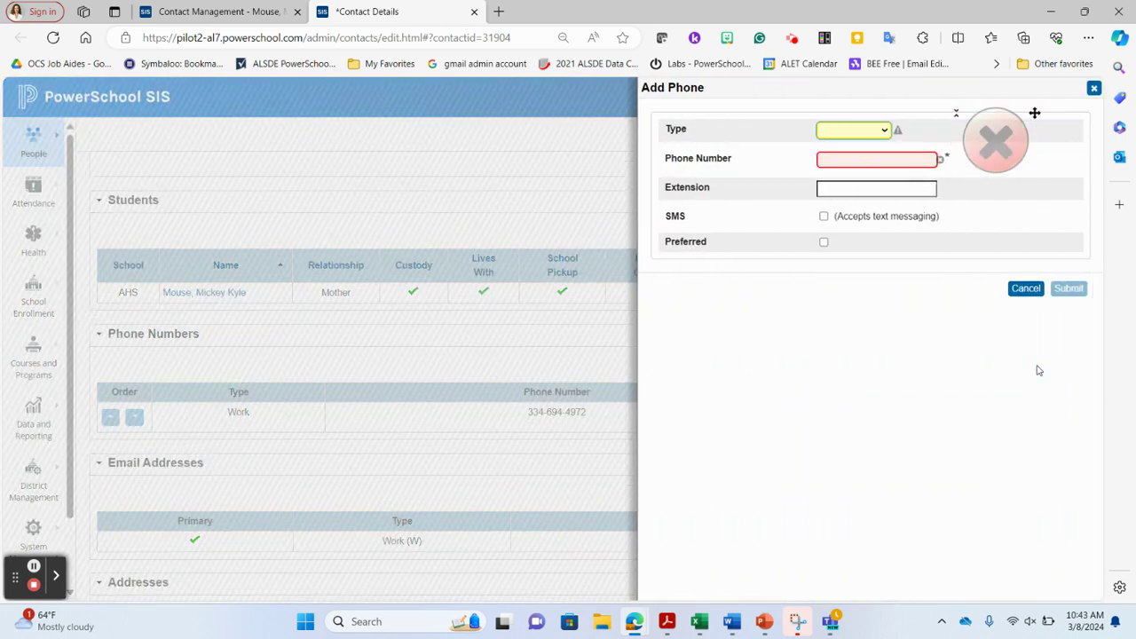
{"action": "left_click", "coordinate": [858, 131]}
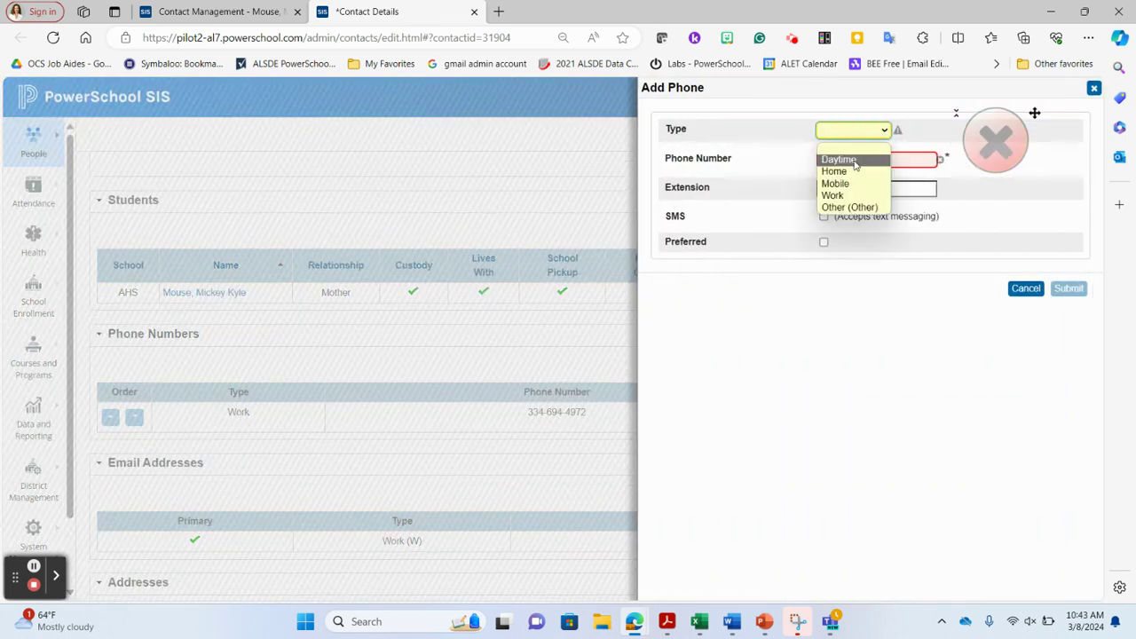
{"action": "left_click", "coordinate": [855, 162]}
{"action": "left_click", "coordinate": [854, 162]}
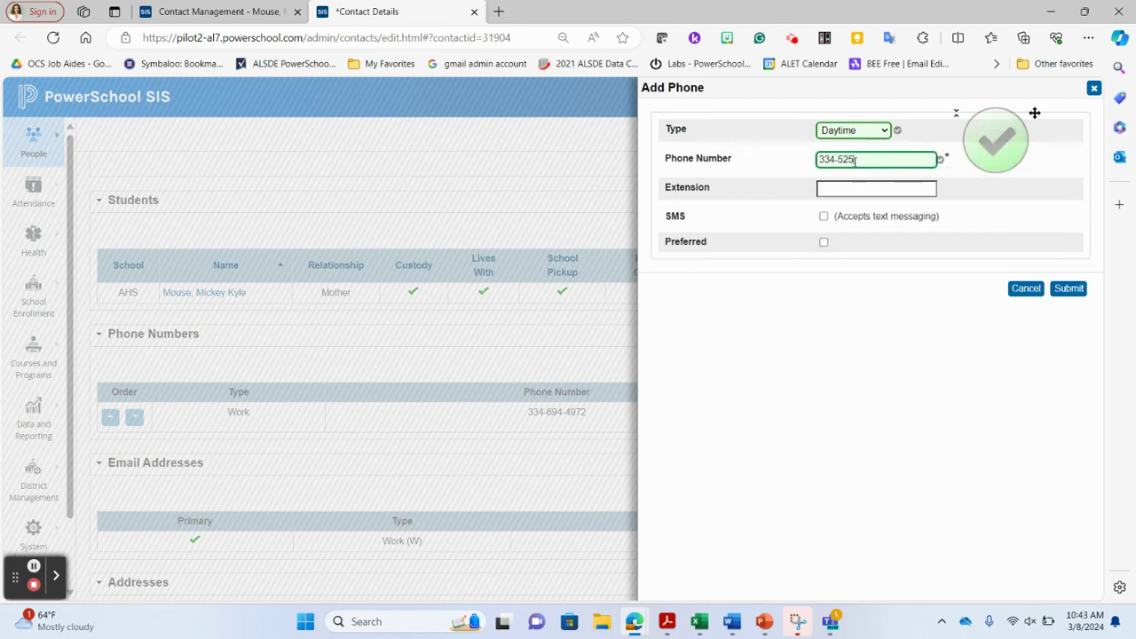
{"action": "left_click", "coordinate": [1069, 289]}
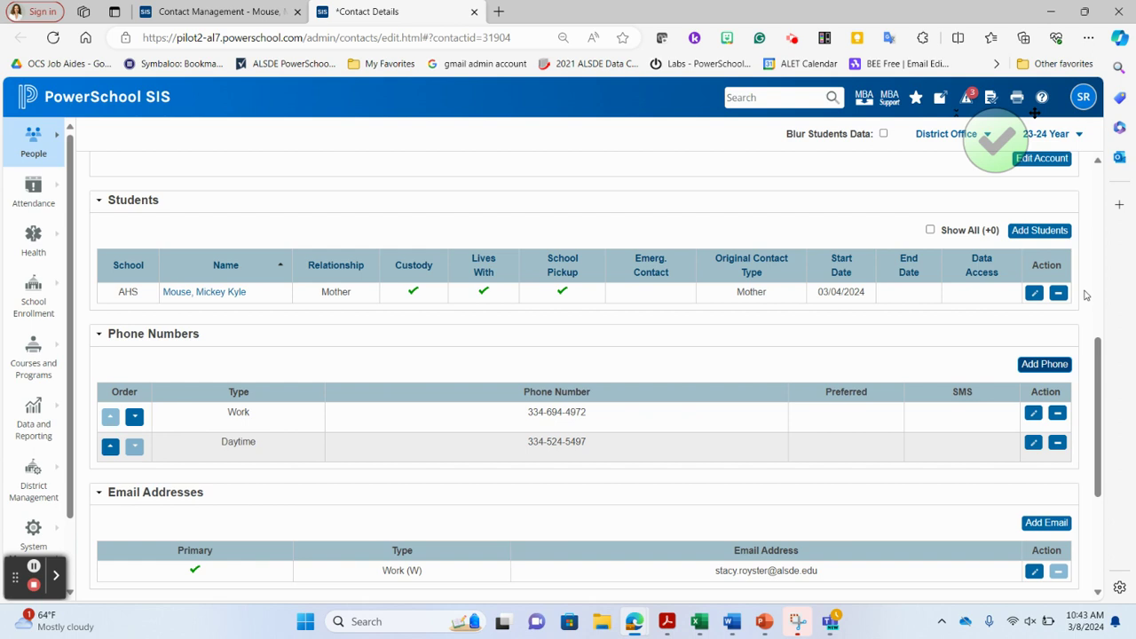
{"action": "scroll", "coordinate": [733, 330], "scroll_direction": "down", "scroll_amount": 1}
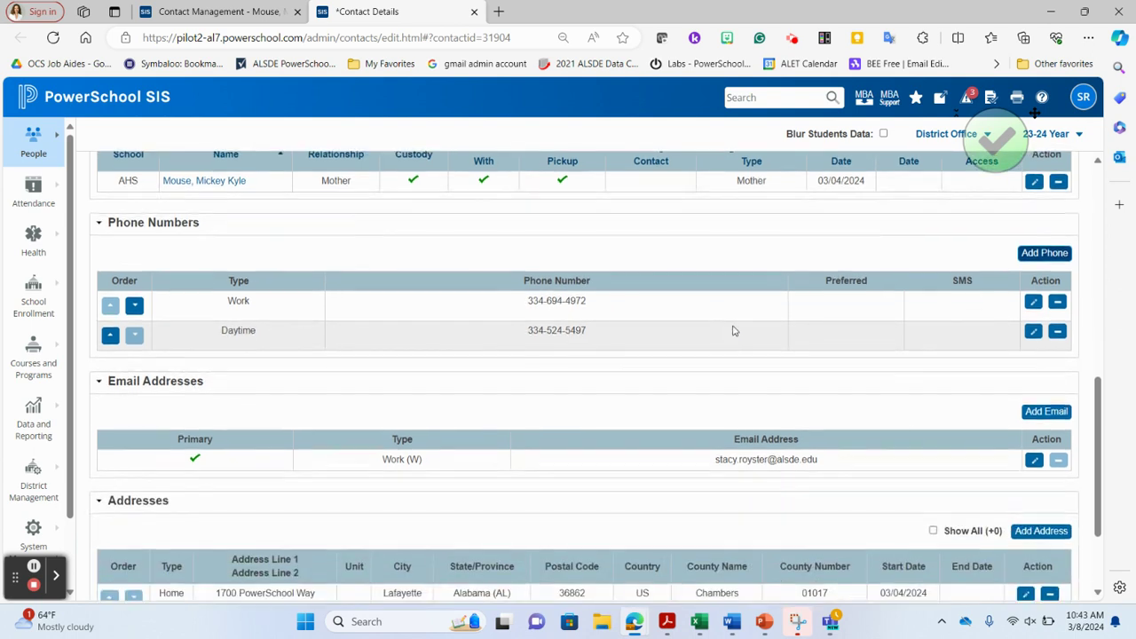
{"action": "scroll", "coordinate": [733, 330], "scroll_direction": "down", "scroll_amount": 1}
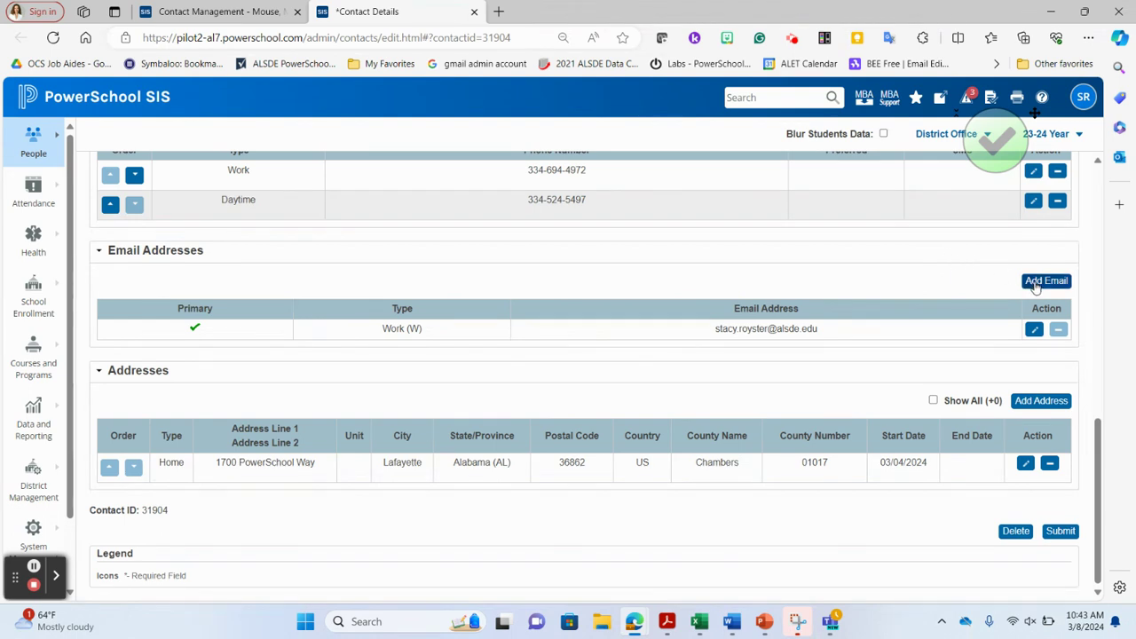
Add a Personal (P) e-mail address for the contact using a saved address
{"action": "left_click", "coordinate": [1035, 284]}
{"action": "left_click", "coordinate": [874, 133]}
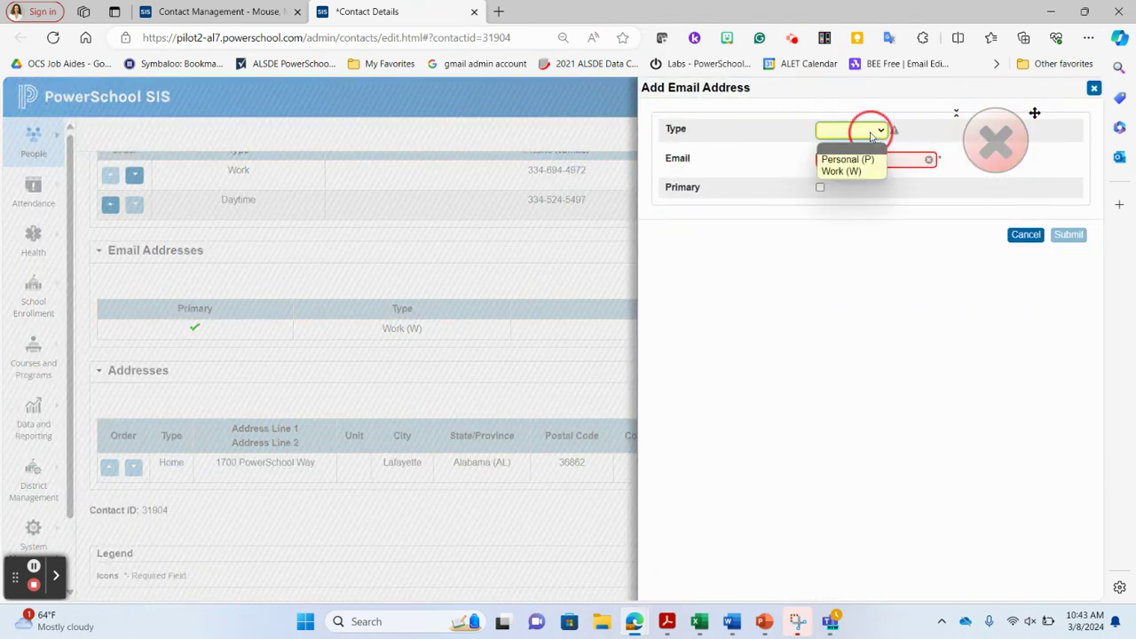
{"action": "left_click", "coordinate": [863, 160]}
{"action": "left_click", "coordinate": [861, 160]}
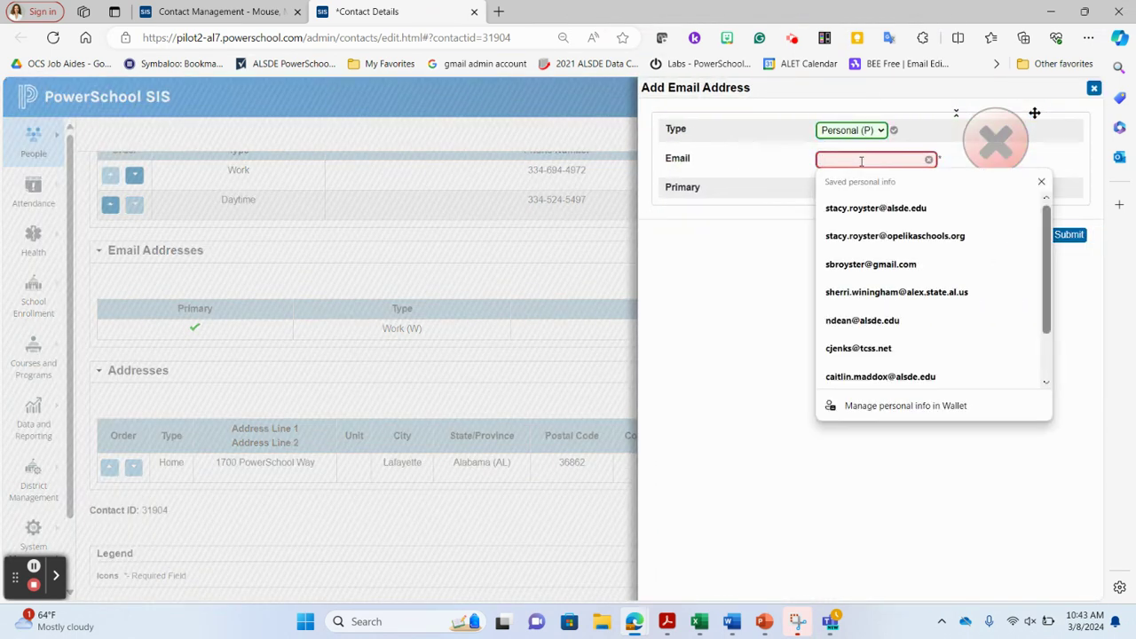
{"action": "left_click", "coordinate": [866, 208]}
{"action": "left_click", "coordinate": [1071, 235]}
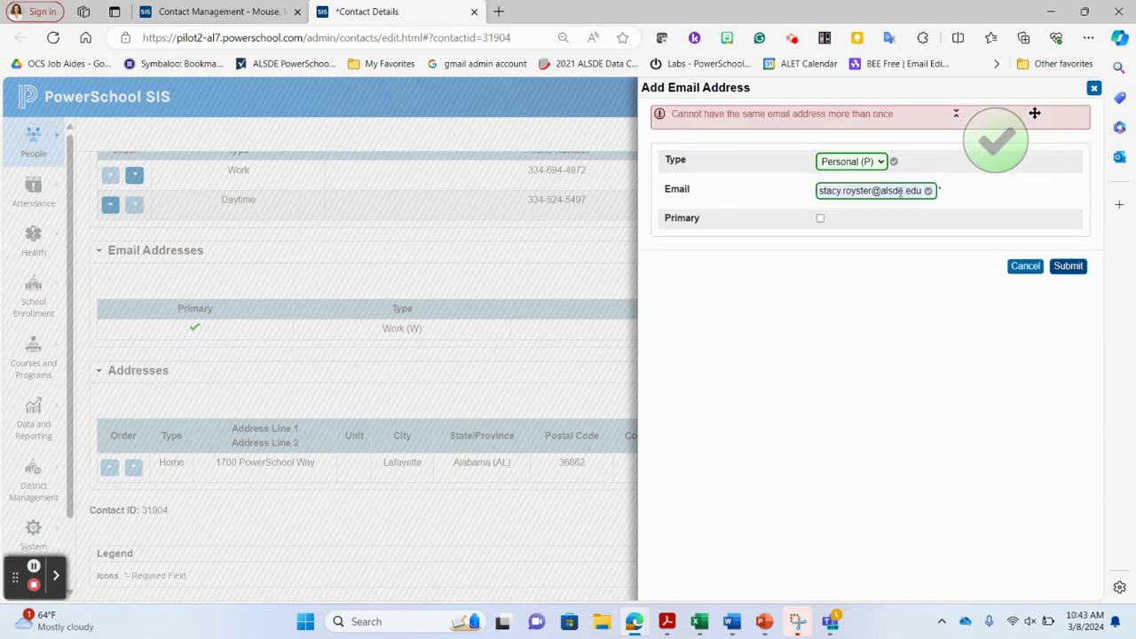
Edit the address so it is no longer a duplicate and save it
{"action": "left_click", "coordinate": [899, 191]}
{"action": "key", "text": "BackSpace"}
{"action": "key", "text": "BackSpace"}
{"action": "key", "text": "BackSpace"}
{"action": "key", "text": "BackSpace"}
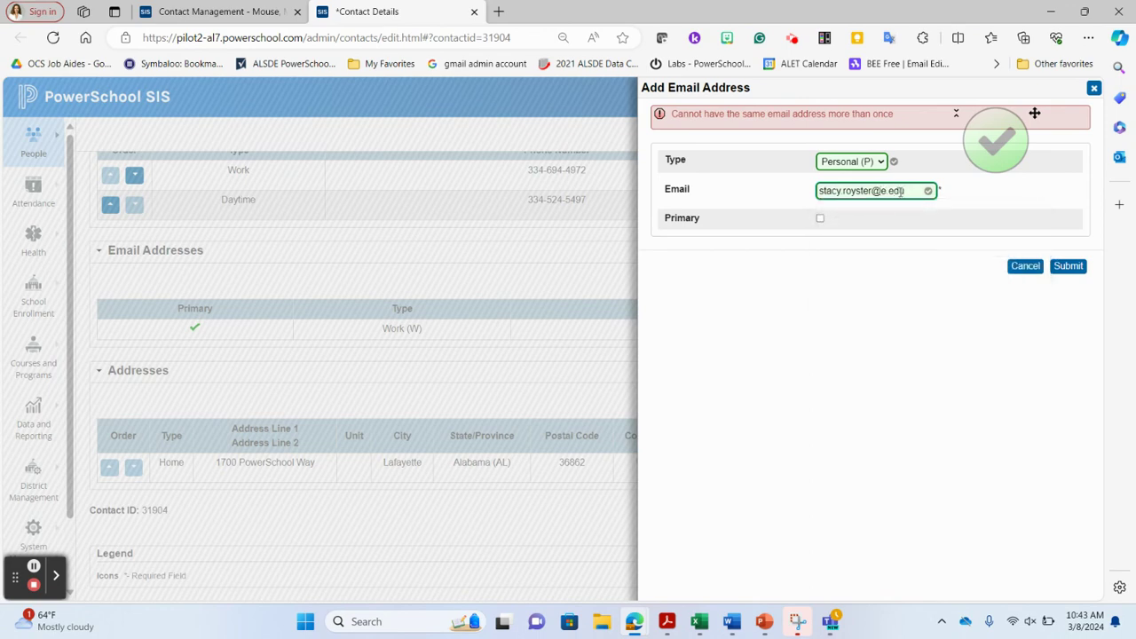
{"action": "left_click", "coordinate": [1068, 266]}
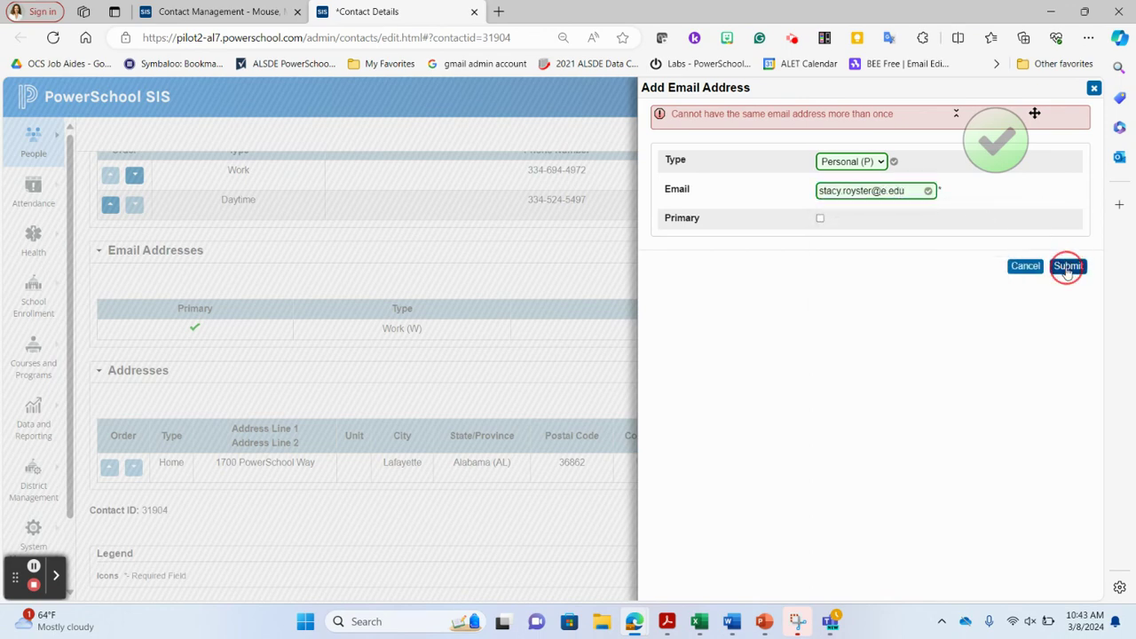
{"action": "scroll", "coordinate": [872, 399], "scroll_direction": "down", "scroll_amount": 1}
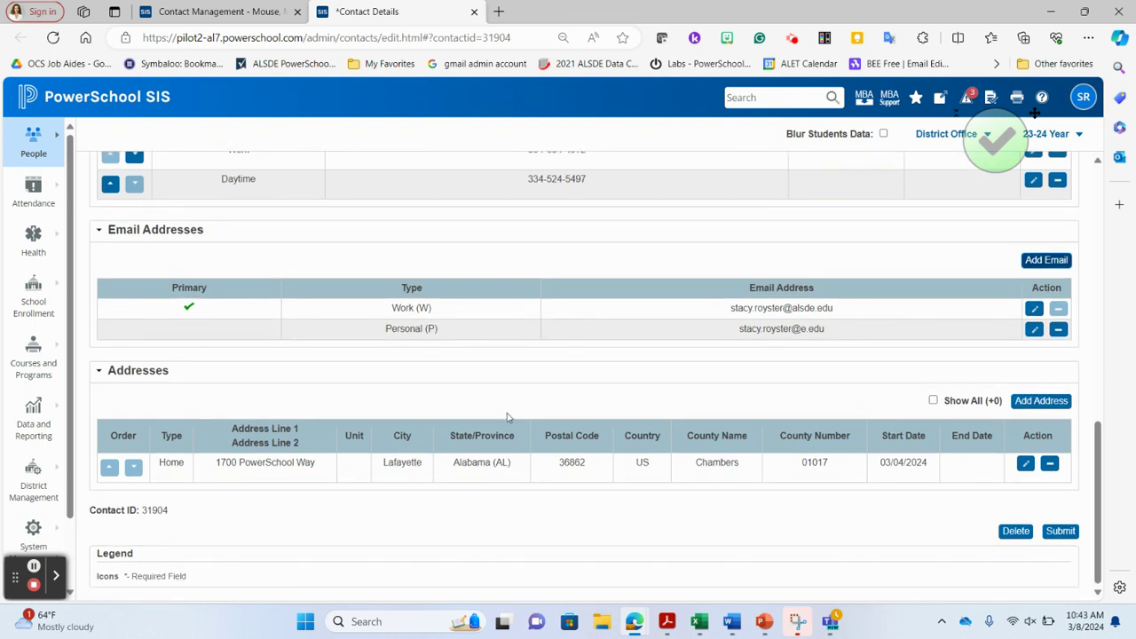
Save the contact's changes and open the linked student's record
{"action": "left_click", "coordinate": [1061, 531]}
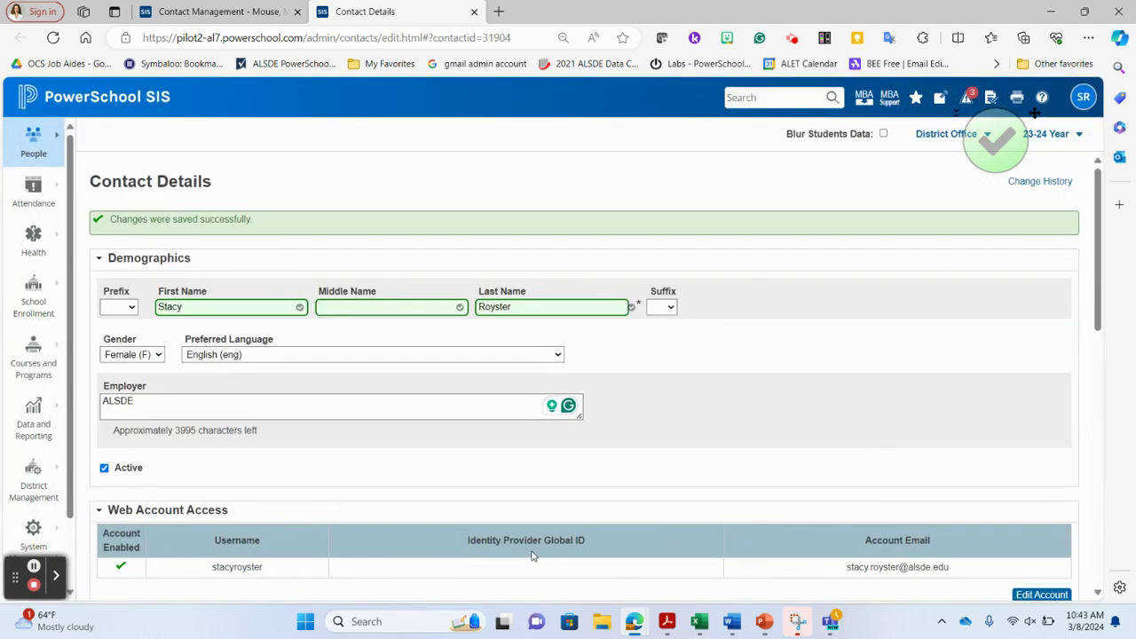
{"action": "scroll", "coordinate": [533, 555], "scroll_direction": "down", "scroll_amount": 3}
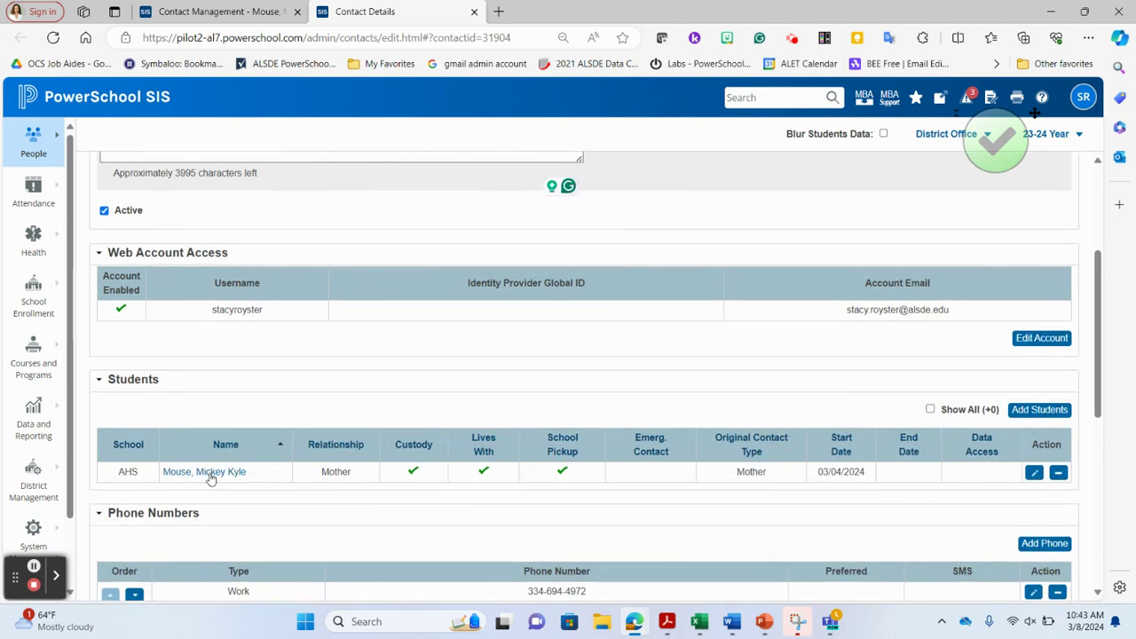
{"action": "left_click", "coordinate": [210, 477]}
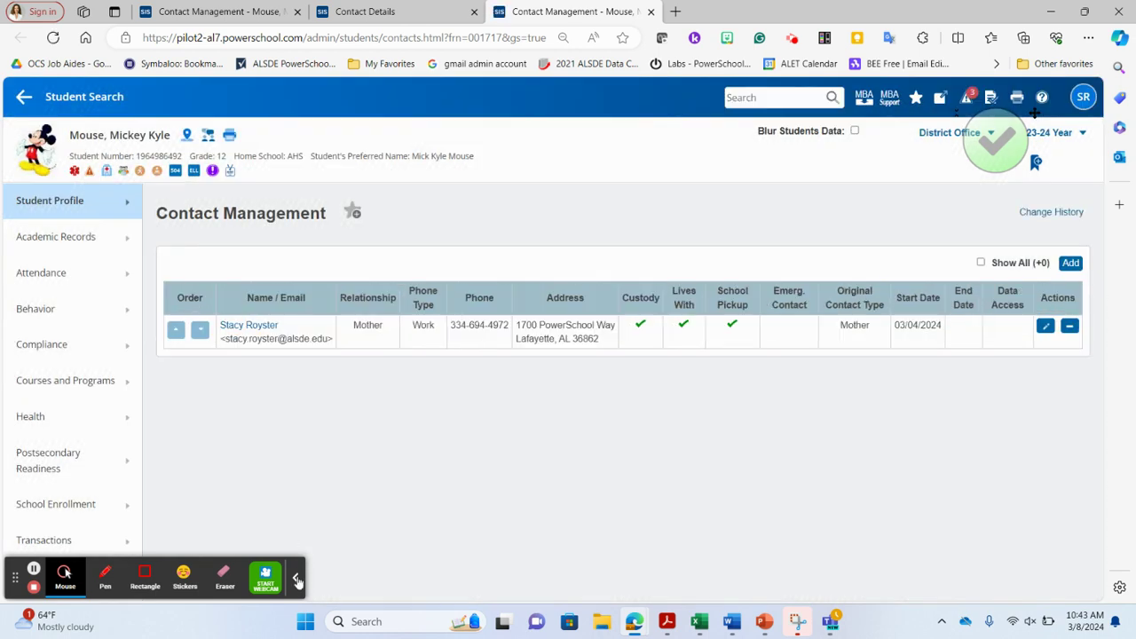
{"action": "left_click", "coordinate": [297, 579]}
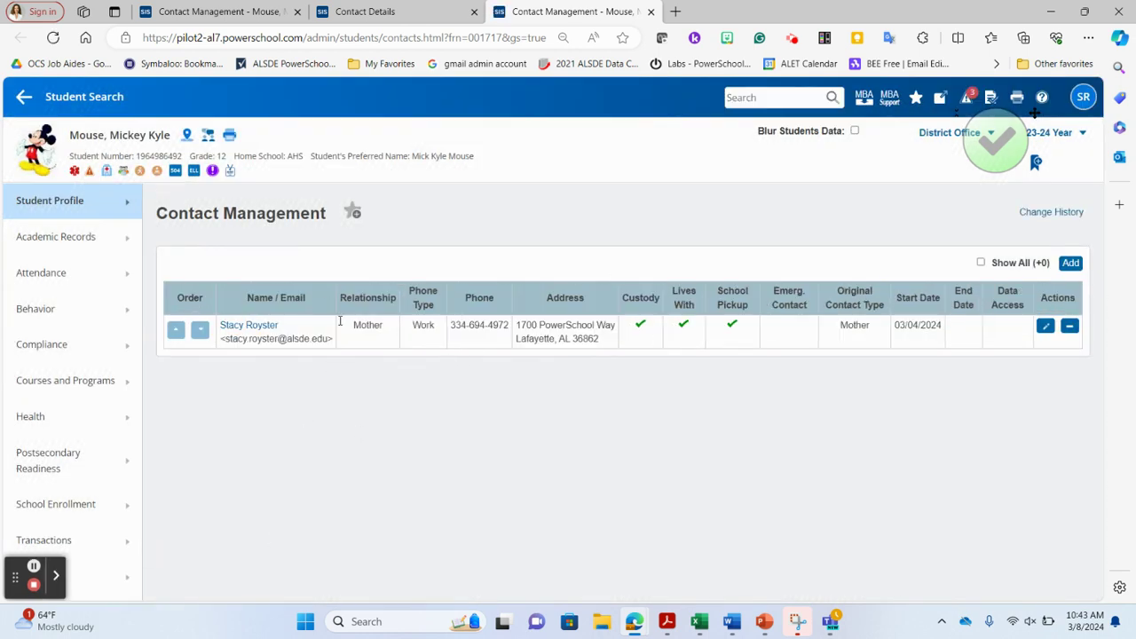
{"action": "left_click", "coordinate": [63, 198]}
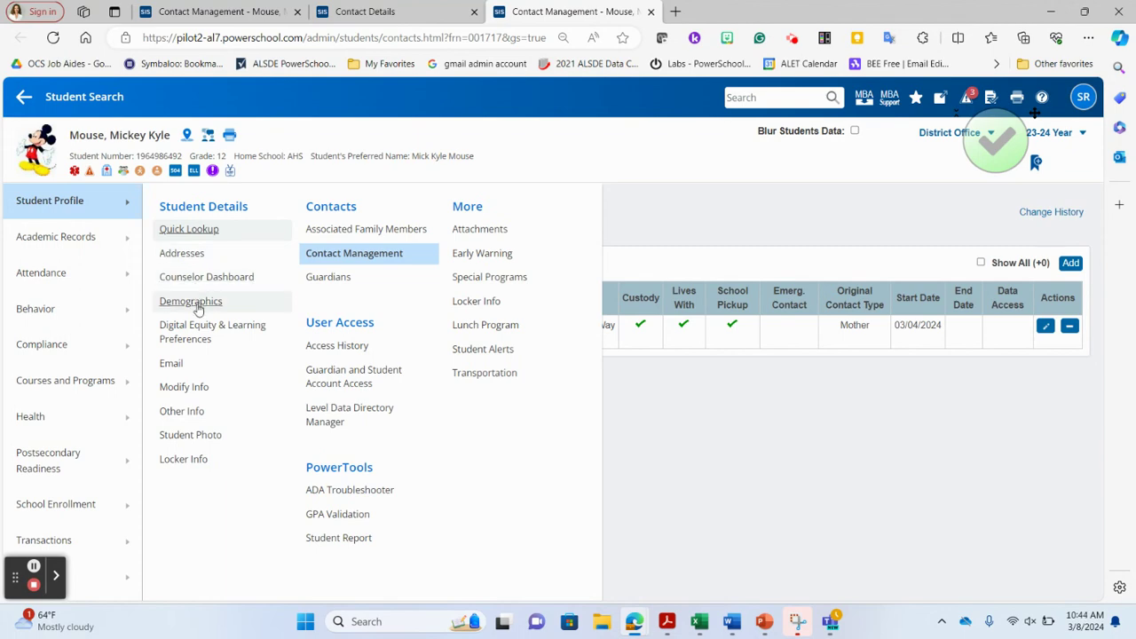
{"action": "left_click", "coordinate": [198, 302]}
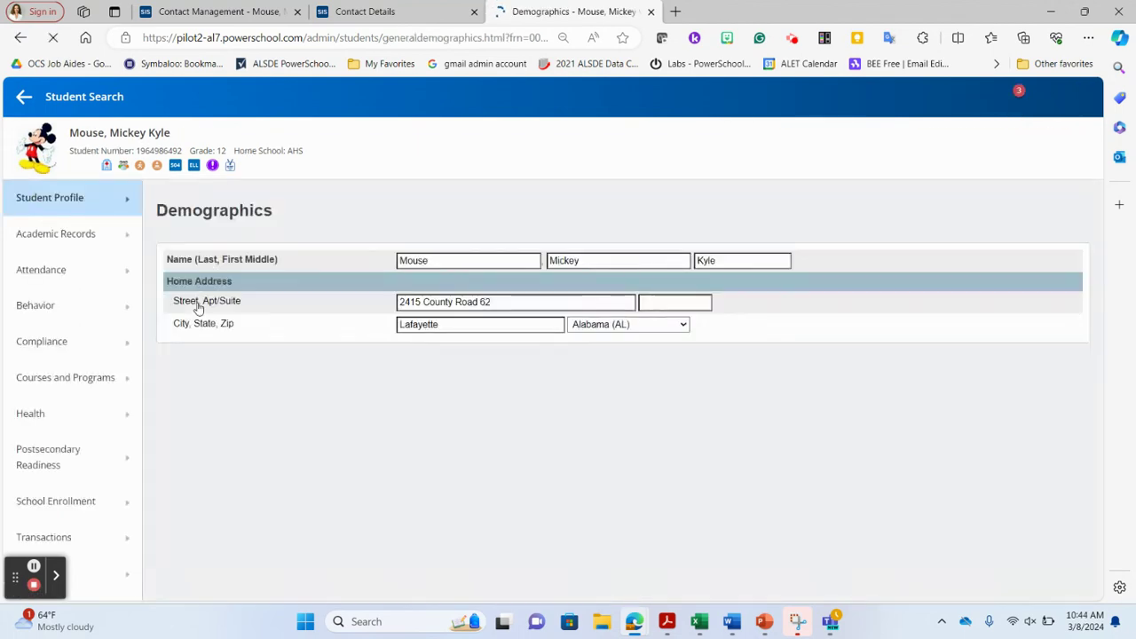
{"action": "scroll", "coordinate": [338, 432], "scroll_direction": "down", "scroll_amount": 2}
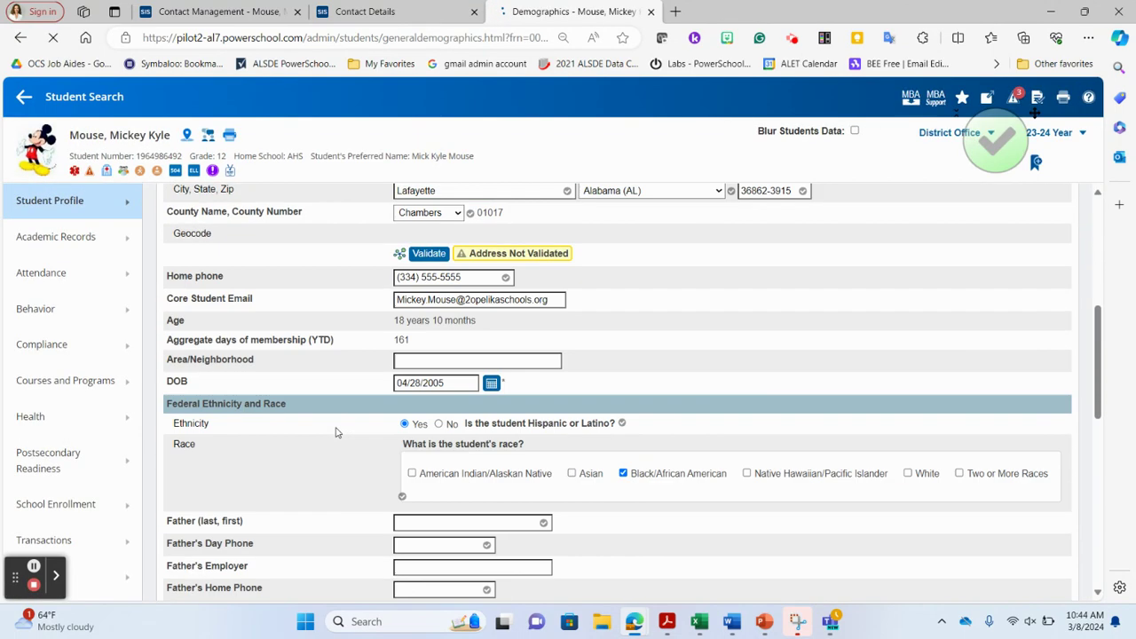
{"action": "scroll", "coordinate": [335, 432], "scroll_direction": "down", "scroll_amount": 4}
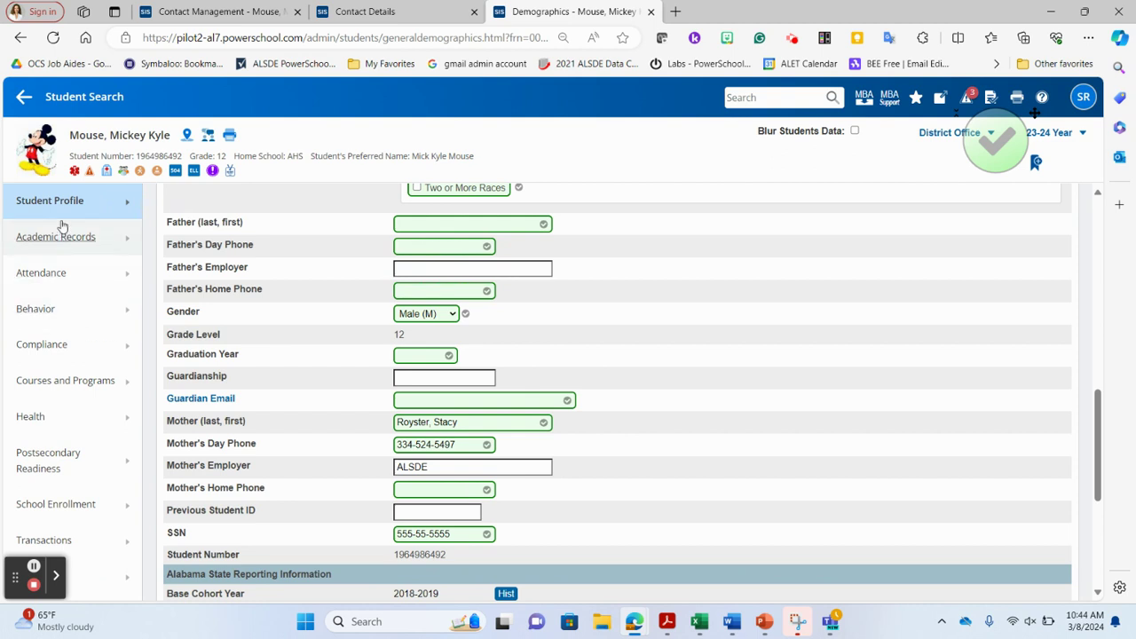
{"action": "left_click", "coordinate": [56, 200]}
{"action": "left_click", "coordinate": [369, 254]}
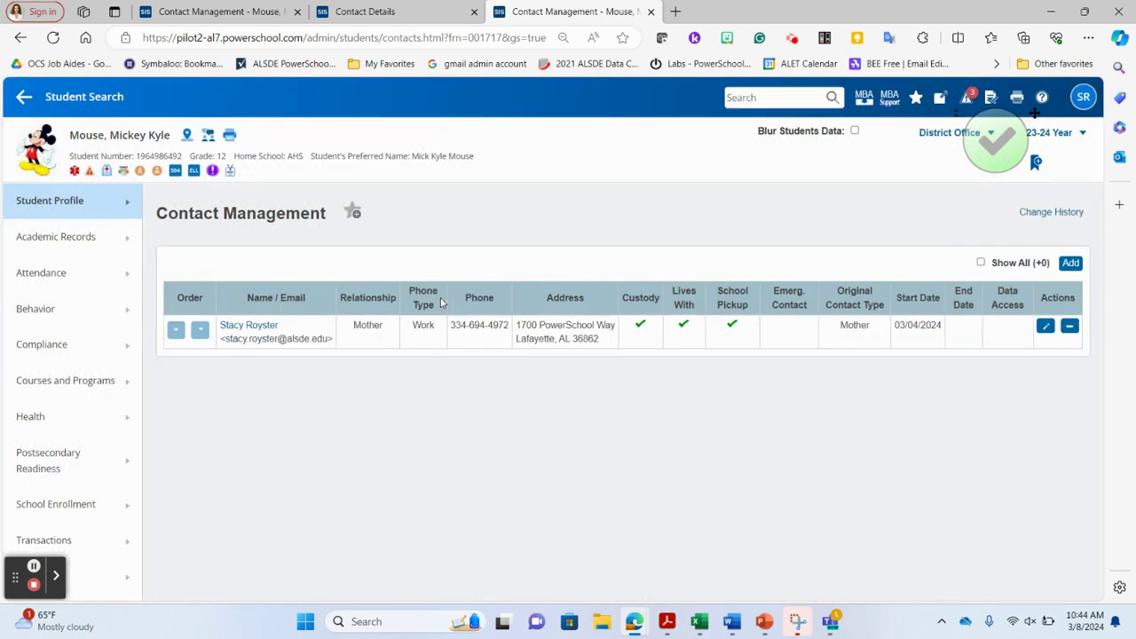
Search all contacts, inactive included, by the mother's last name, then start a blank new contact
{"action": "left_click", "coordinate": [1069, 263]}
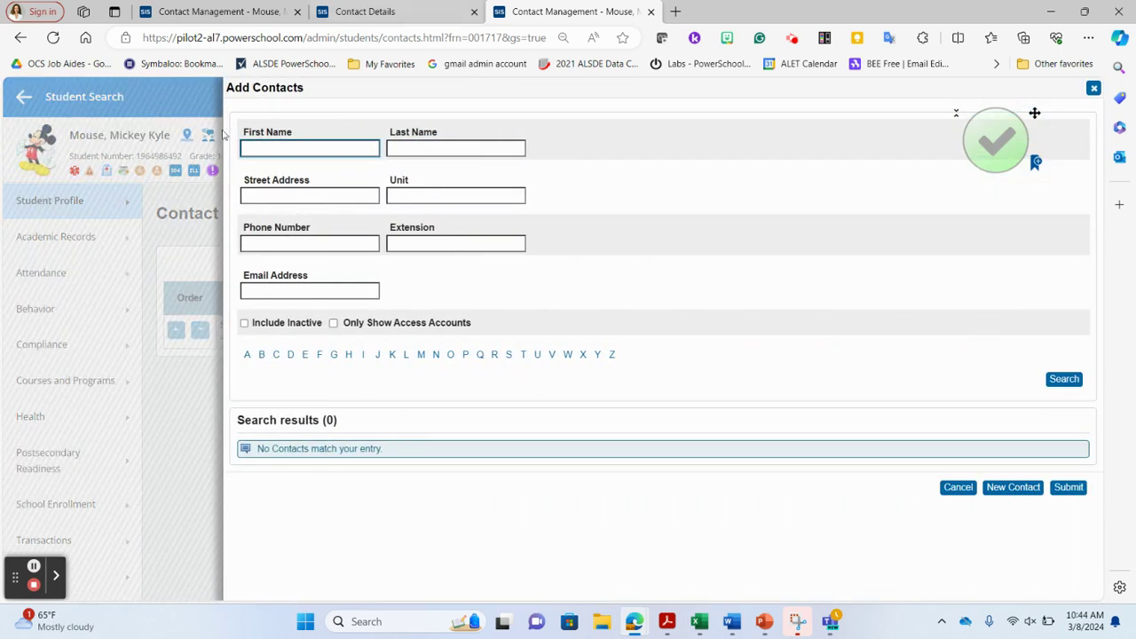
{"action": "left_click", "coordinate": [245, 325]}
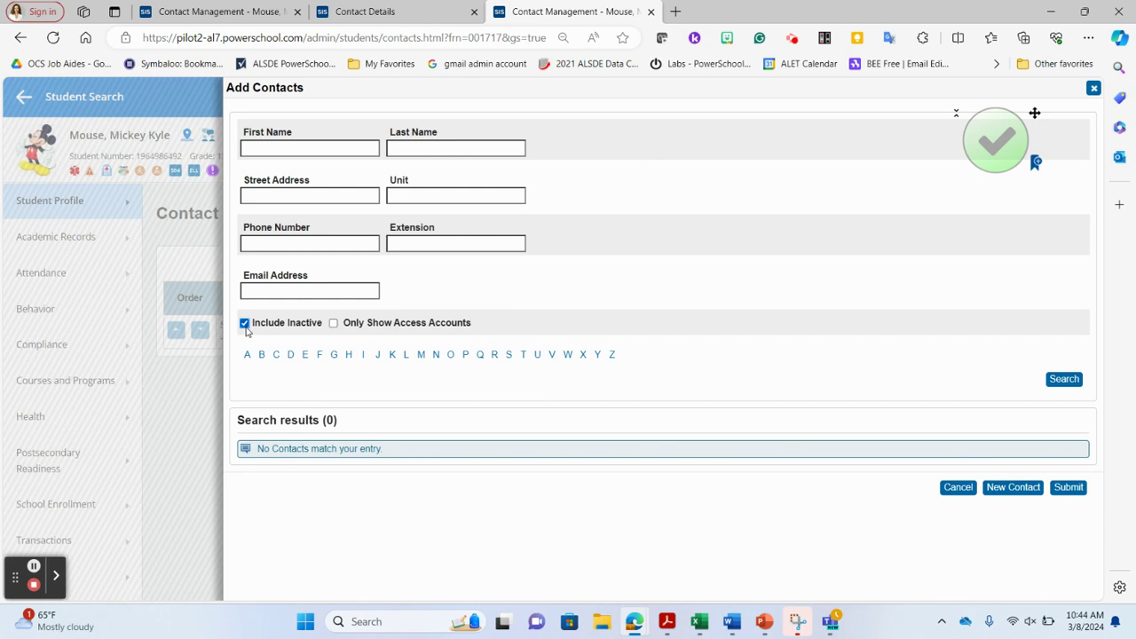
{"action": "left_click", "coordinate": [423, 148]}
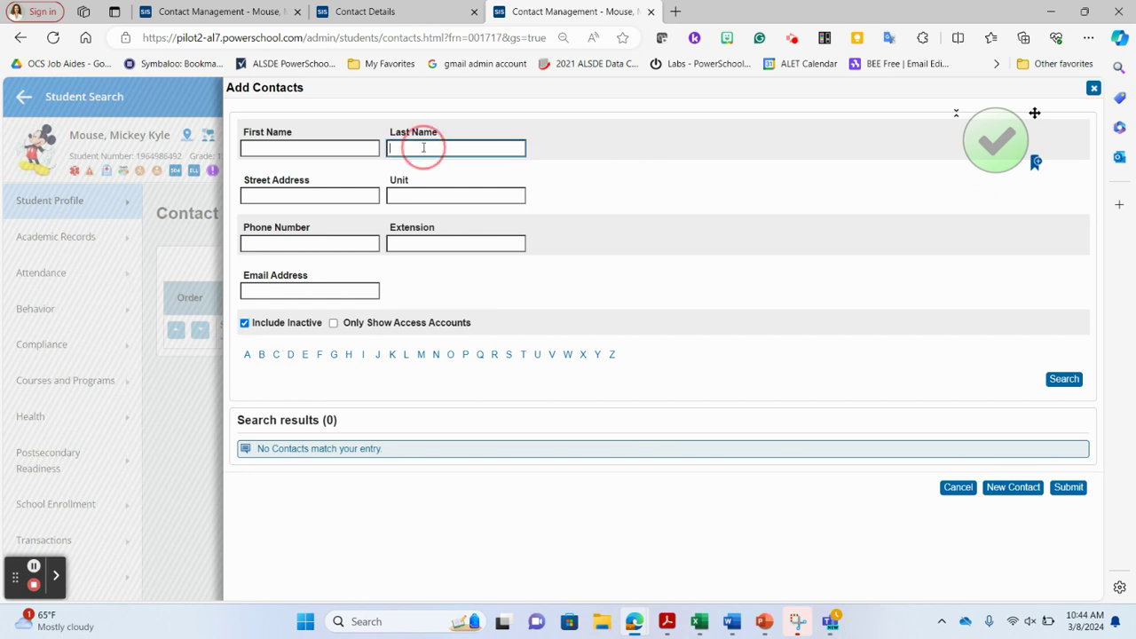
{"action": "type", "text": "Royster"}
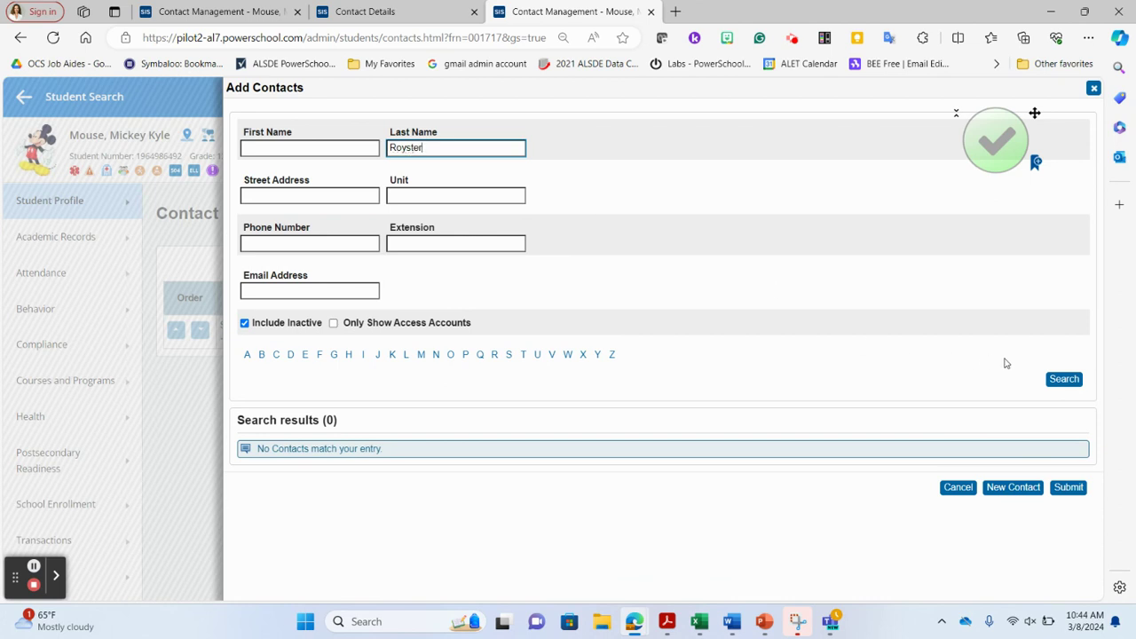
{"action": "left_click", "coordinate": [1064, 379]}
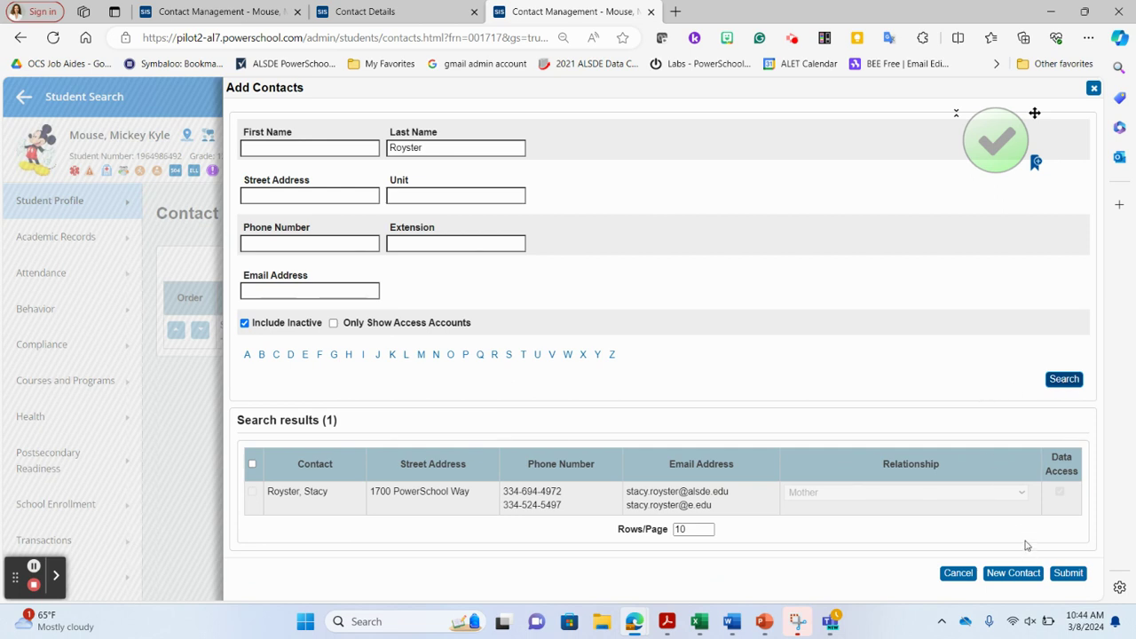
{"action": "left_click", "coordinate": [1024, 575]}
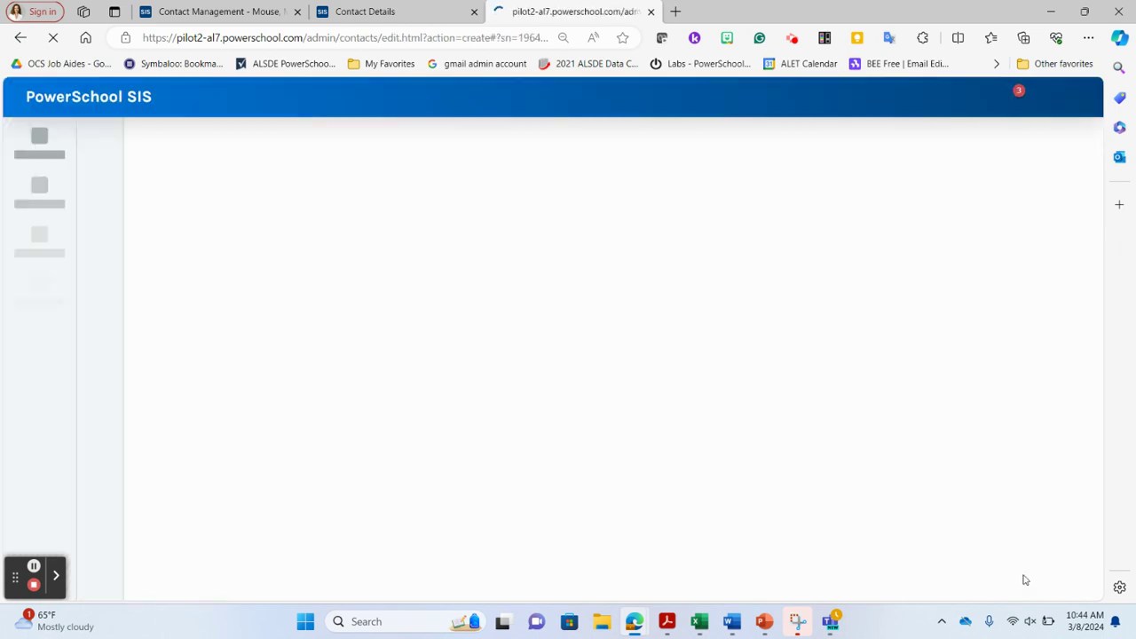